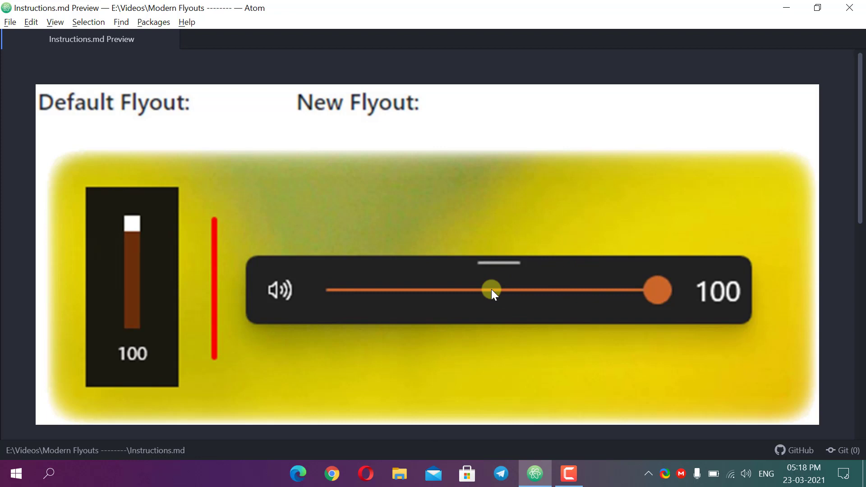
Review the default and new flyout comparison and the supported flyouts list, raising the system volume to bring up the default audio flyout.
scroll(492, 291, "down", 5)
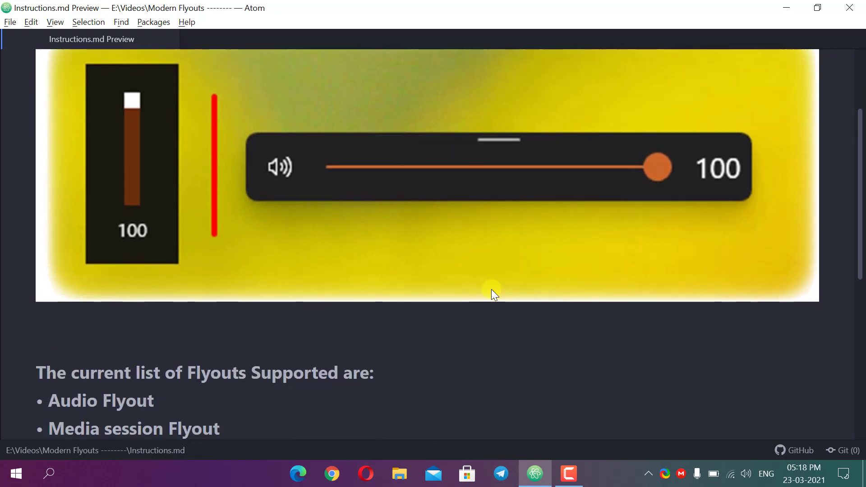
scroll(491, 289, "down", 2)
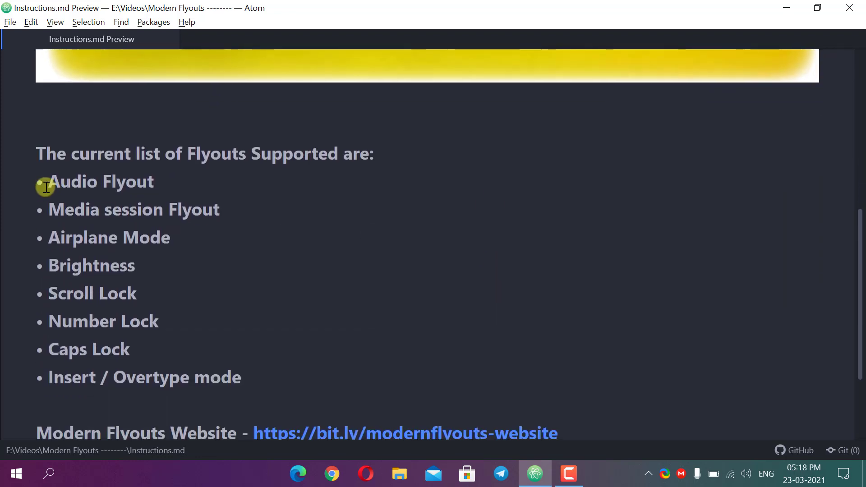
key("XF86AudioRaiseVolume")
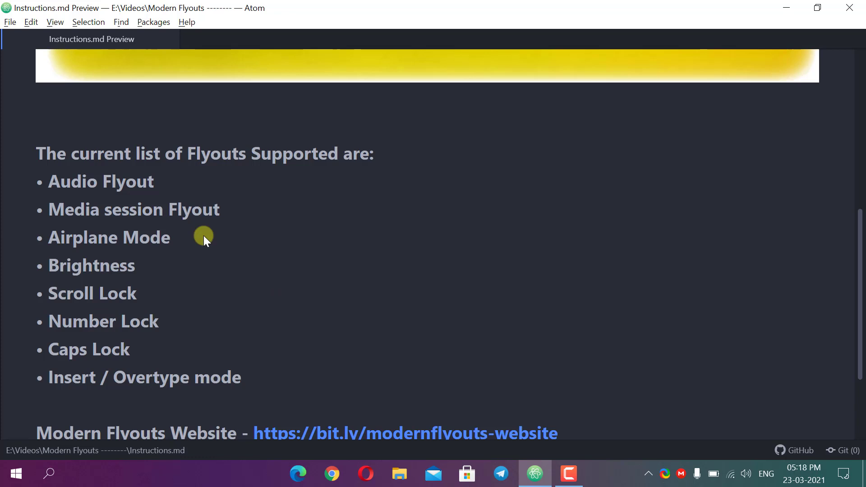
key("XF86AudioRaiseVolume")
Highlight the Airplane Mode and Brightness entries in the list and lower the screen brightness to bring up the default brightness flyout.
left_click_drag(355, 273, 161, 282)
left_click(106, 188)
left_click(148, 228)
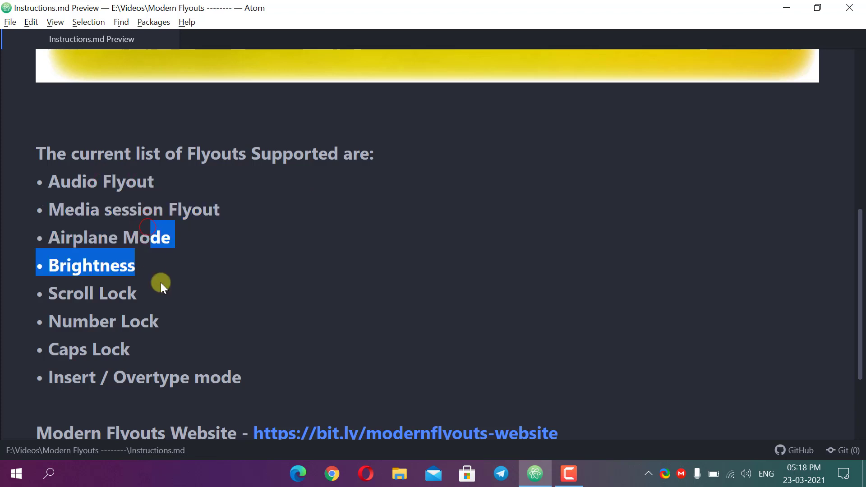
left_click(160, 282)
key("XF86MonBrightnessDown")
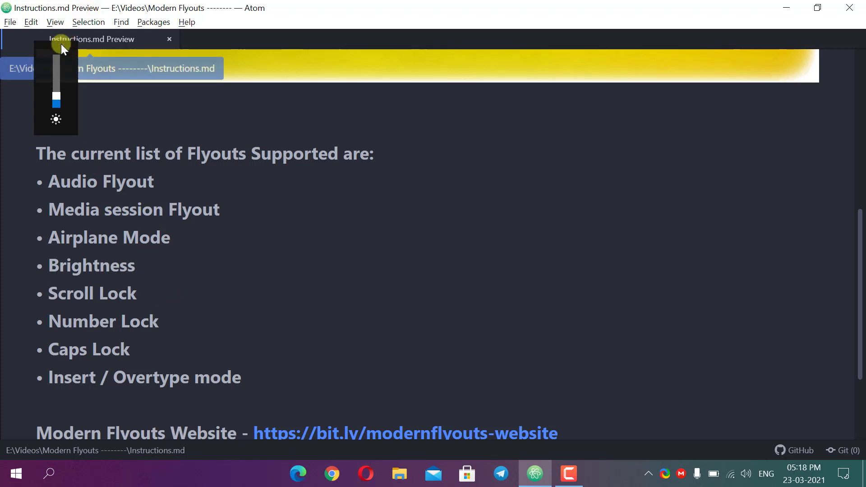
Go through the Scroll Lock, Number Lock, Caps Lock and Insert / Overtype mode entries, down to the website, store and GitHub links.
left_click_drag(83, 235, 140, 310)
left_click(141, 310)
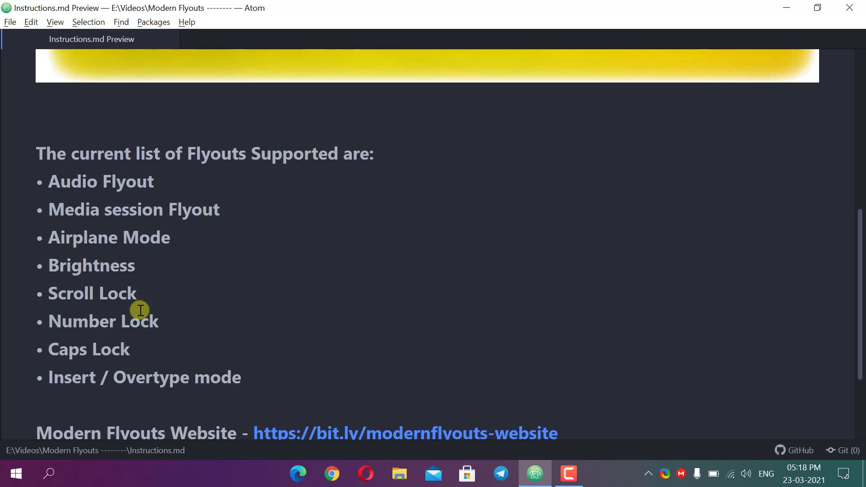
left_click_drag(137, 269, 144, 361)
left_click(144, 361)
left_click(43, 354)
left_click_drag(103, 352, 131, 350)
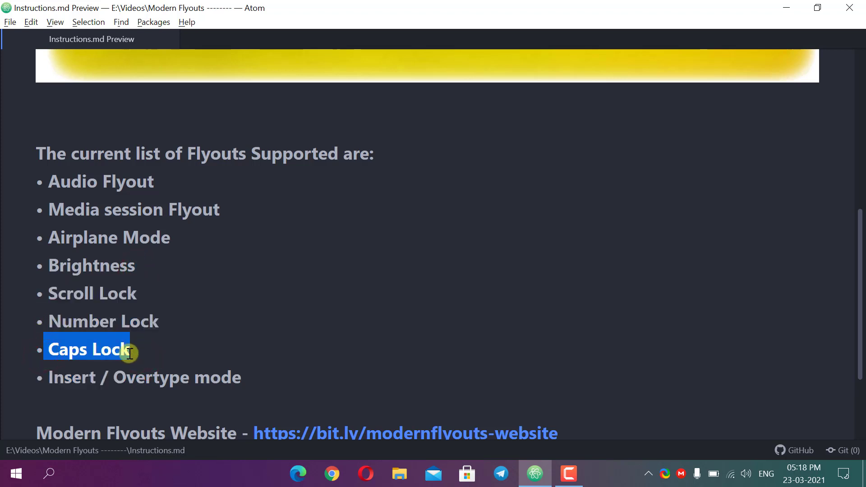
left_click(129, 353)
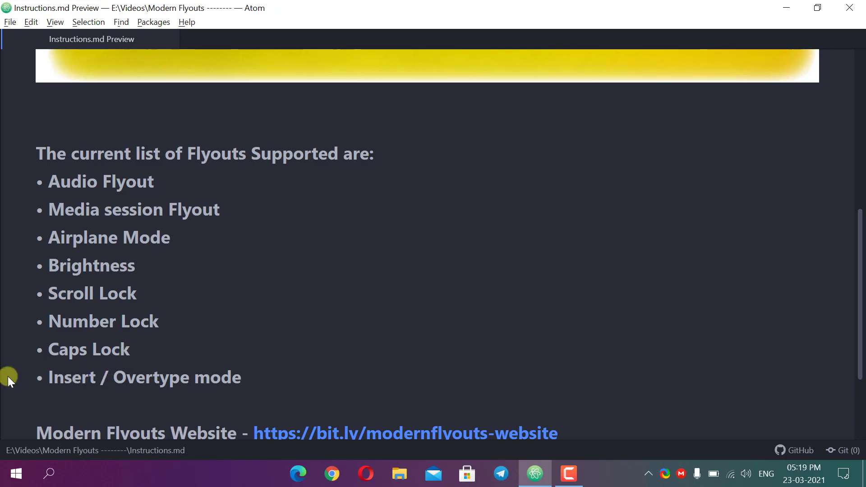
left_click_drag(48, 377, 256, 395)
left_click(256, 395)
scroll(256, 395, "down", 3)
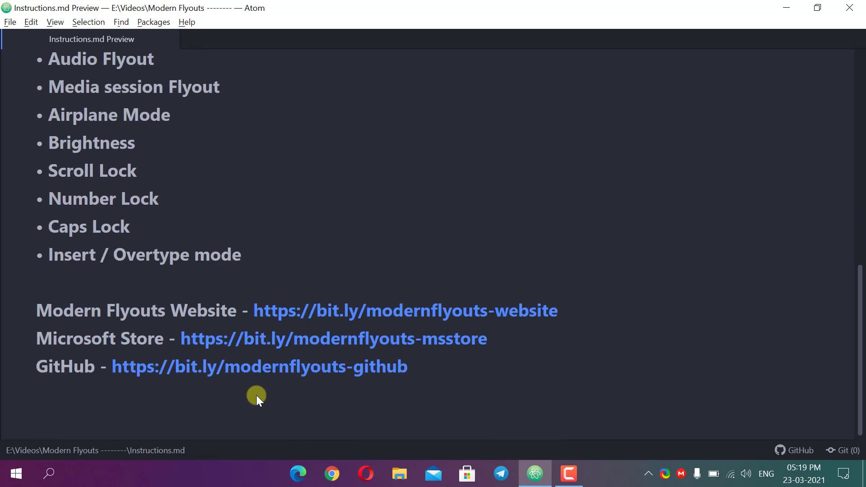
Open the Modern Flyouts website and try the demo flyout's volume slider at 17, its mute toggle and its dark and light themes.
left_click(288, 311)
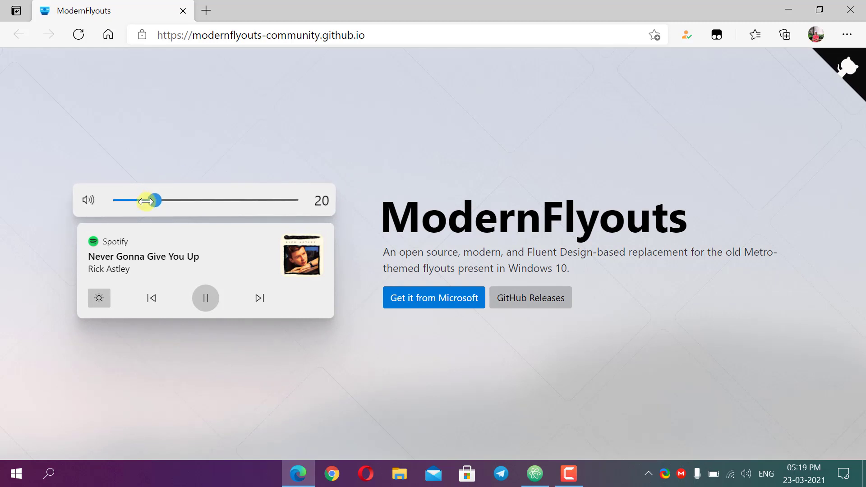
mouse_move(153, 200)
left_mouse_down()
mouse_move(273, 192)
mouse_move(223, 185)
mouse_move(147, 195)
left_mouse_up()
left_click(87, 205)
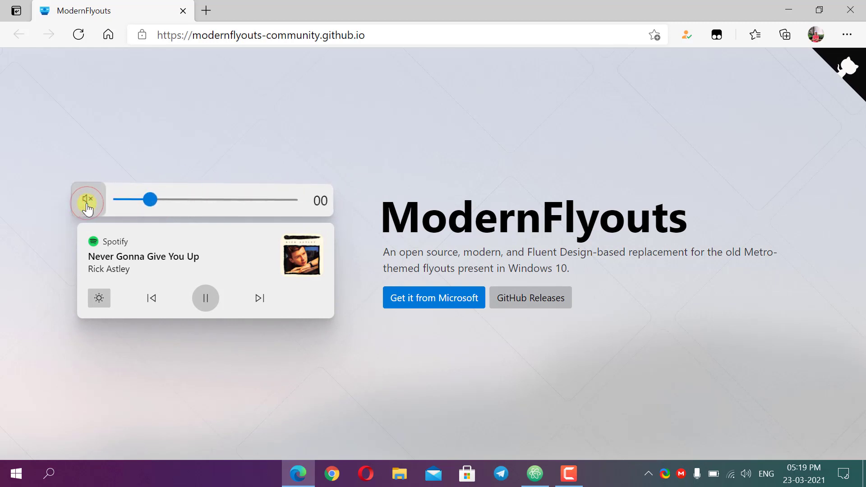
left_click(87, 206)
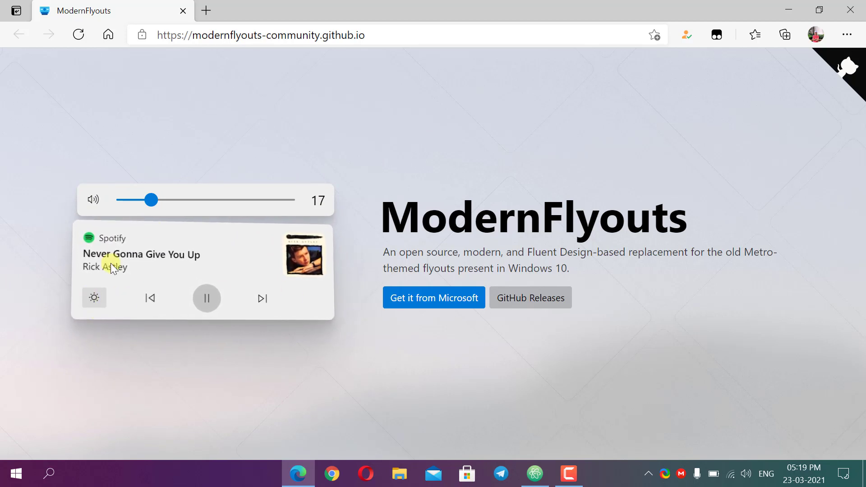
left_click(96, 297)
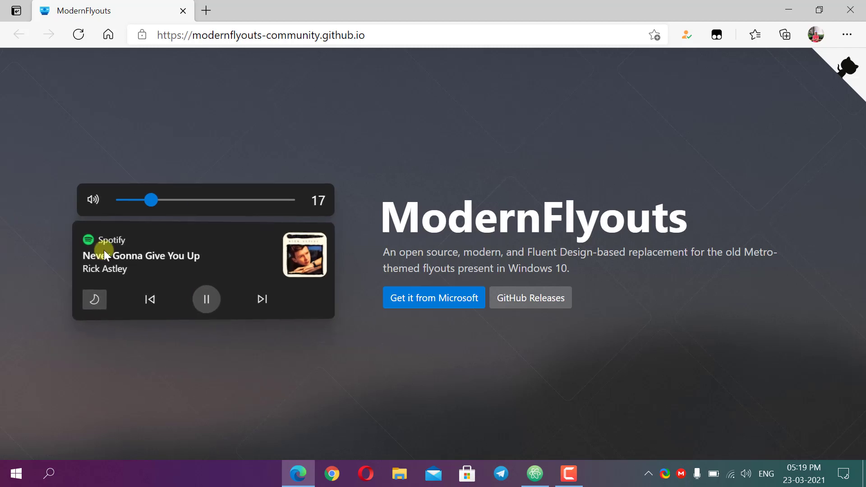
left_click(101, 298)
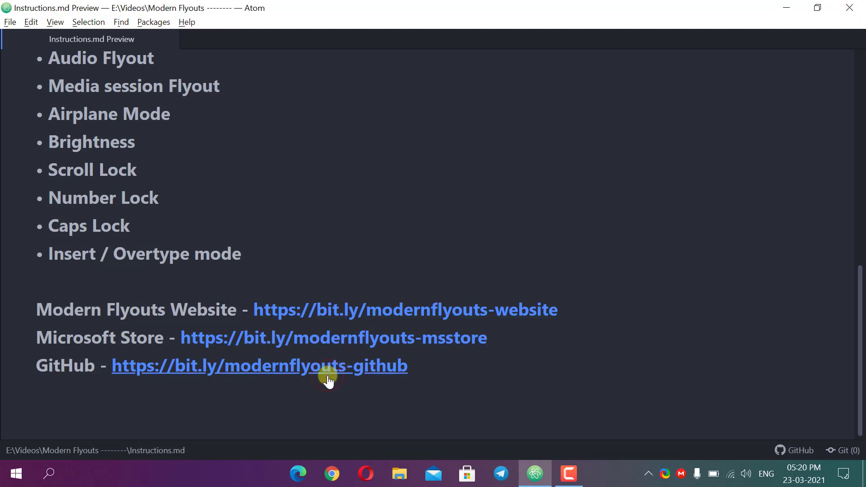
Open the ModernFlyouts GitHub repository from the instructions, examine its file list and README, and put the browser away.
left_click(328, 377)
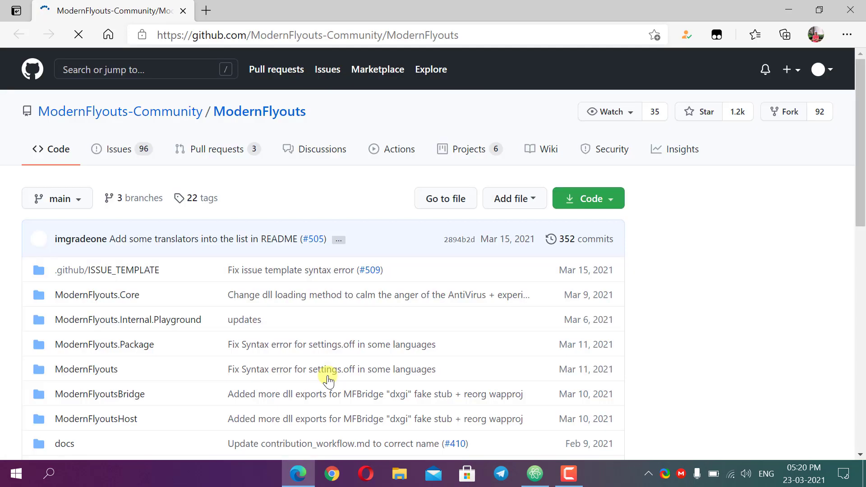
scroll(320, 349, "down", 2)
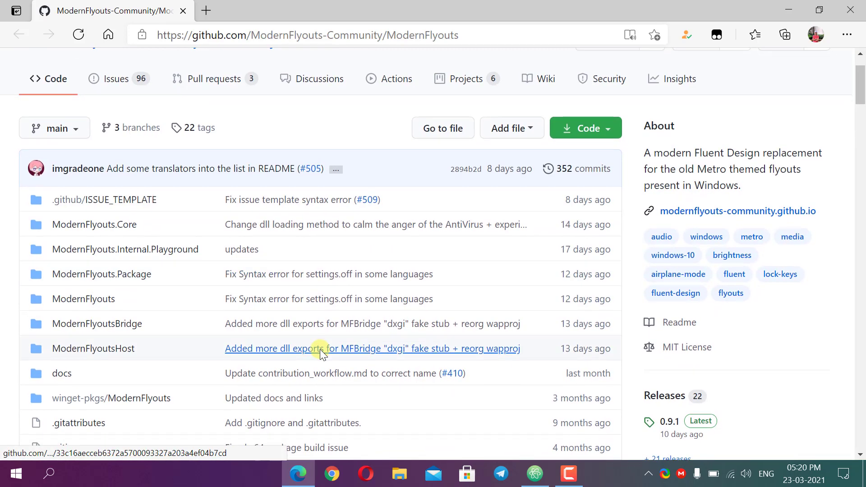
scroll(320, 349, "down", 12)
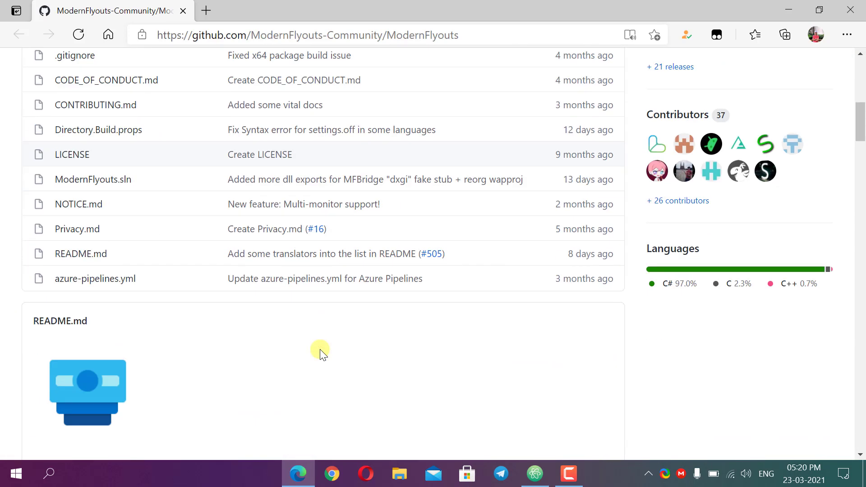
scroll(320, 349, "down", 10)
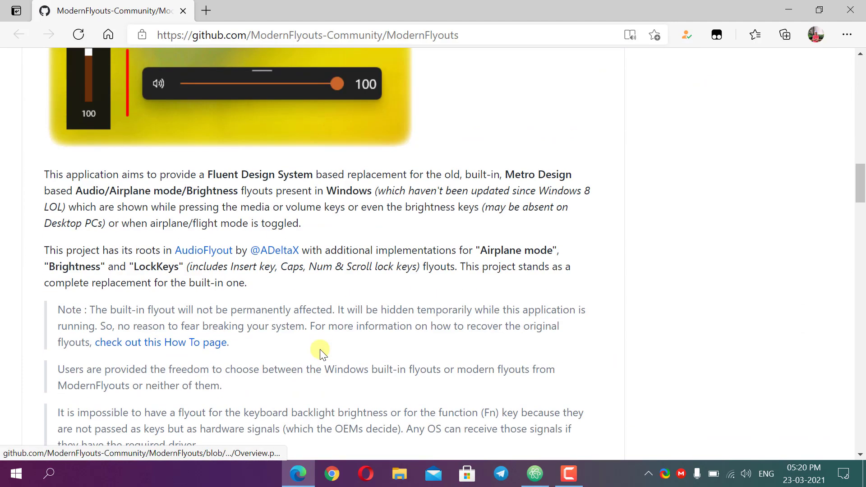
scroll(321, 349, "up", 8)
scroll(320, 349, "up", 10)
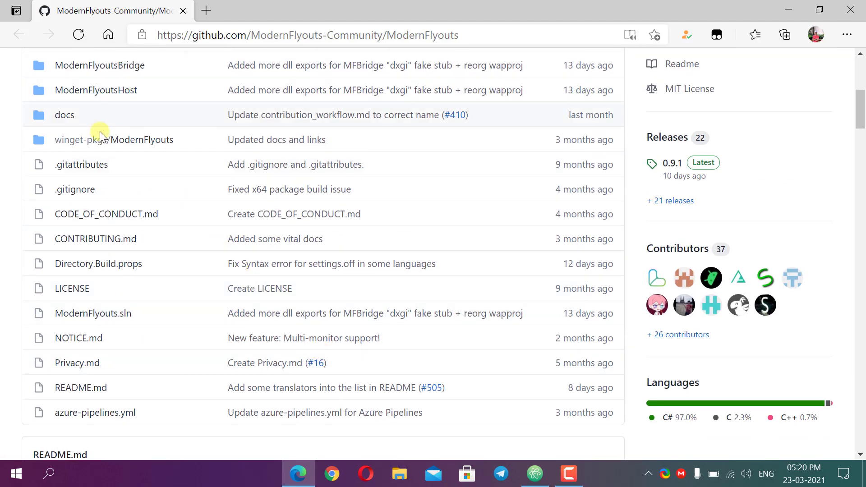
scroll(72, 360, "up", 7)
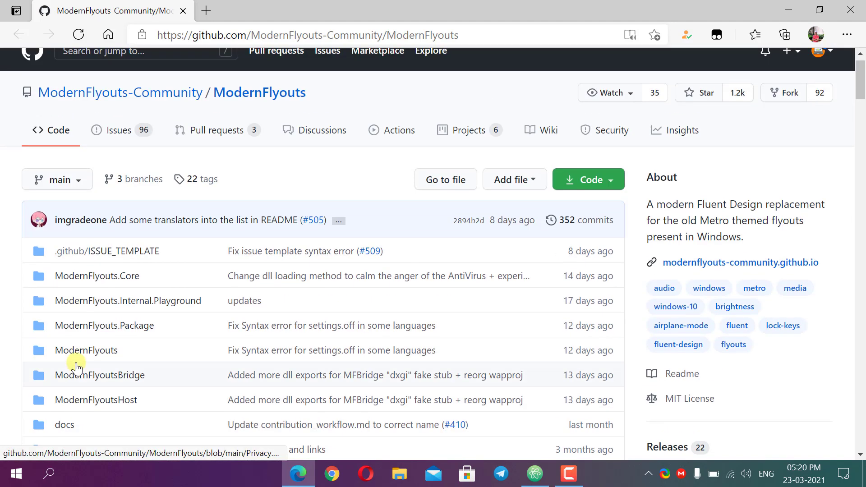
scroll(3, 270, "down", 2)
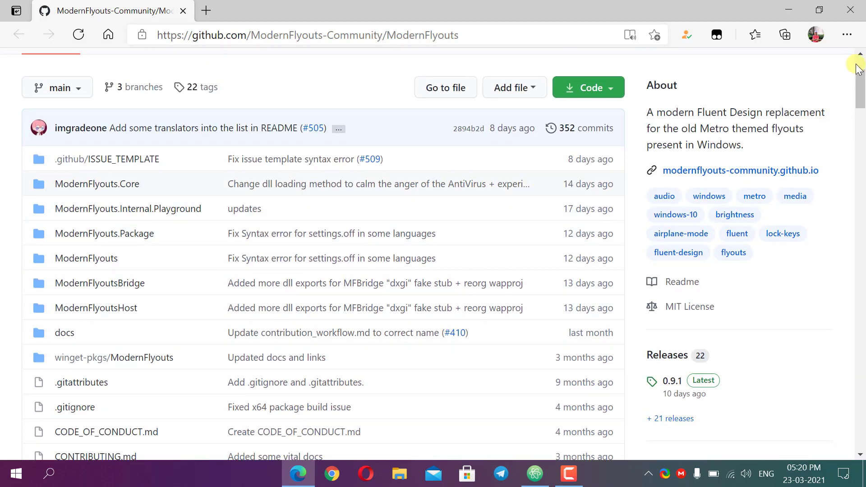
left_click(779, 4)
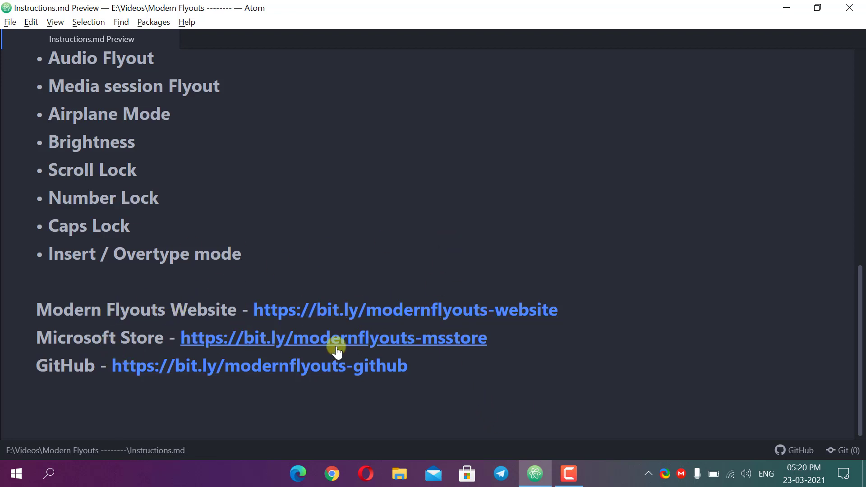
Follow the instructions' Microsoft Store link and allow the site to open the Microsoft Store app.
left_click(379, 345)
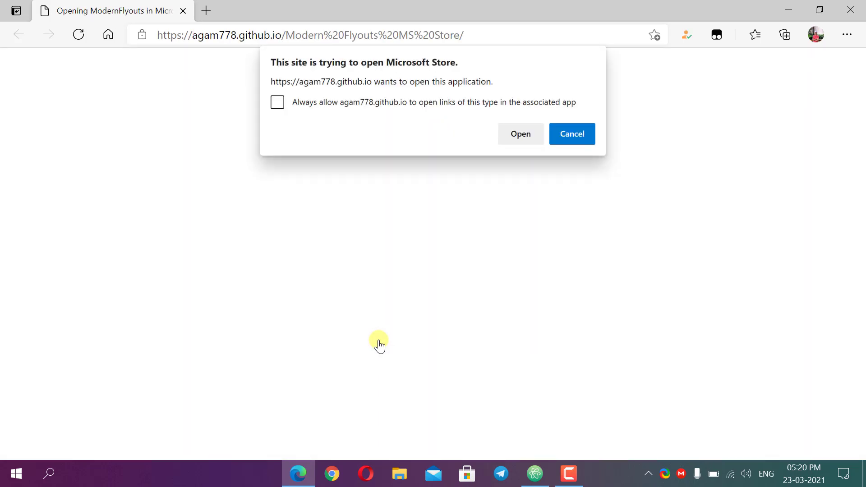
left_click(272, 70)
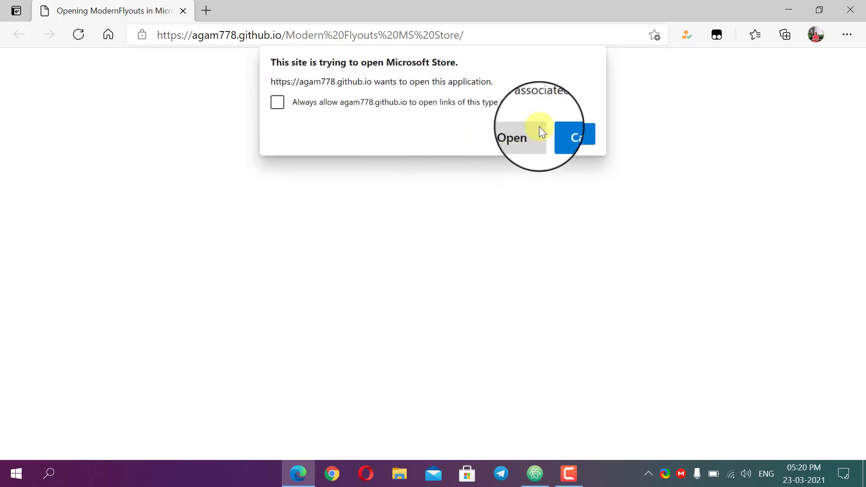
left_click(524, 134)
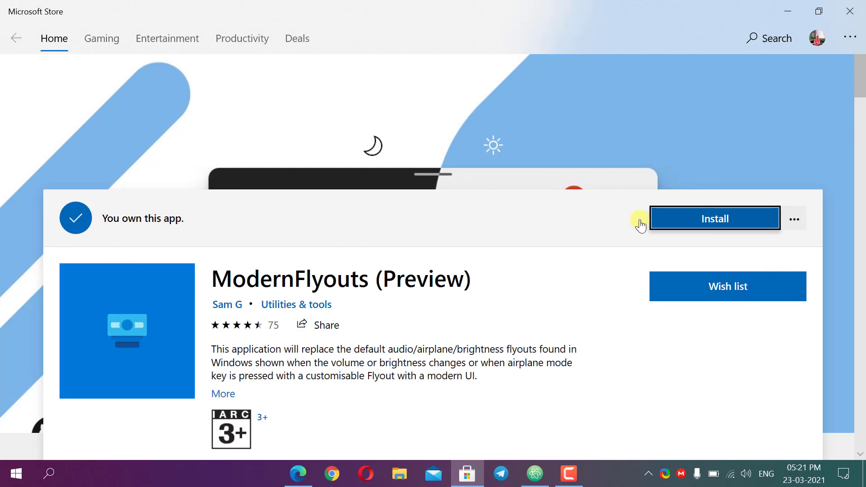
Look over the ModernFlyouts (Preview) store page and install the app.
scroll(626, 274, "down", 5)
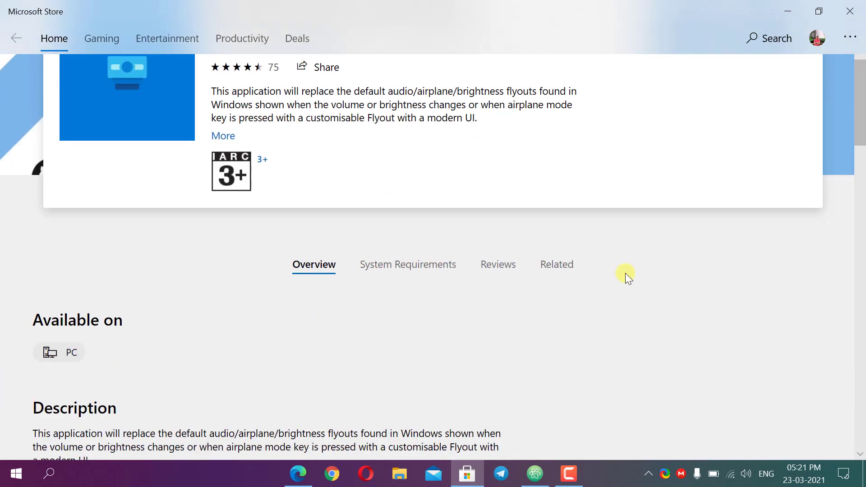
scroll(626, 274, "up", 5)
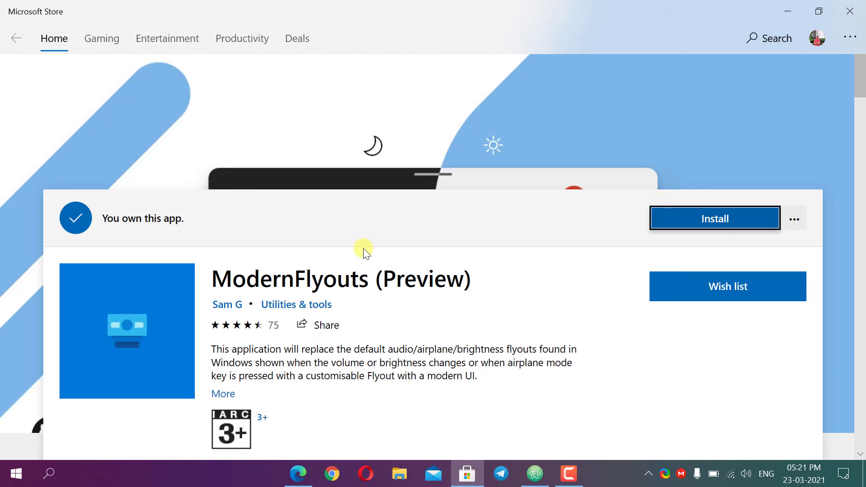
left_click(684, 223)
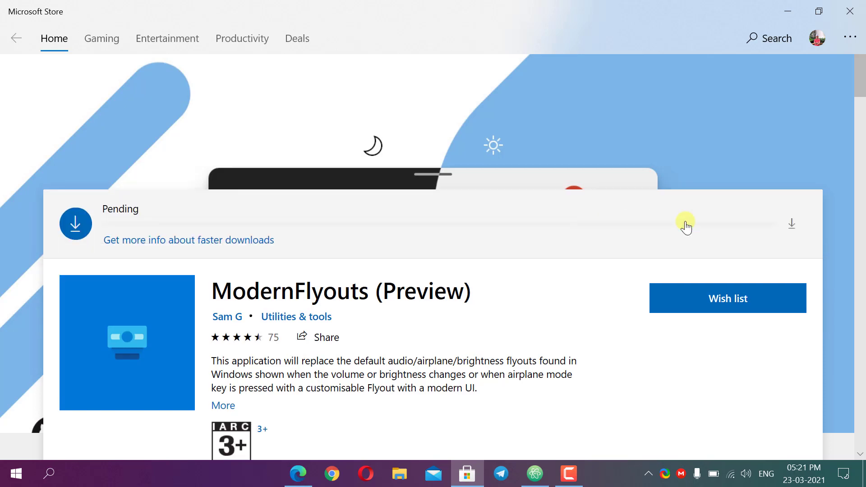
double_click(604, 23)
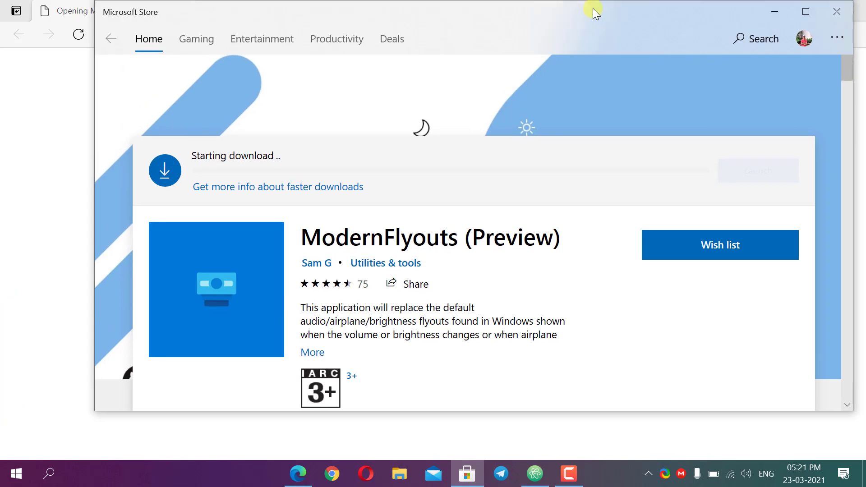
double_click(592, 8)
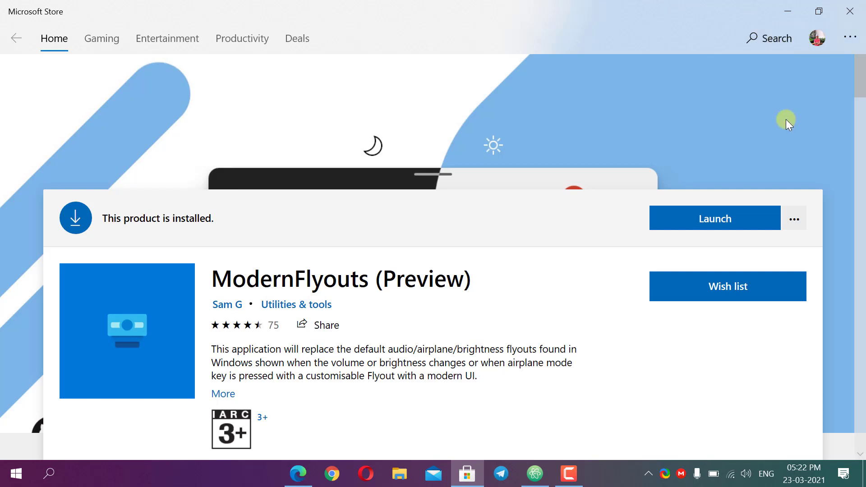
Launch ModernFlyouts, move its tray icon into the hidden icons area, and close the Microsoft Store.
left_click(716, 225)
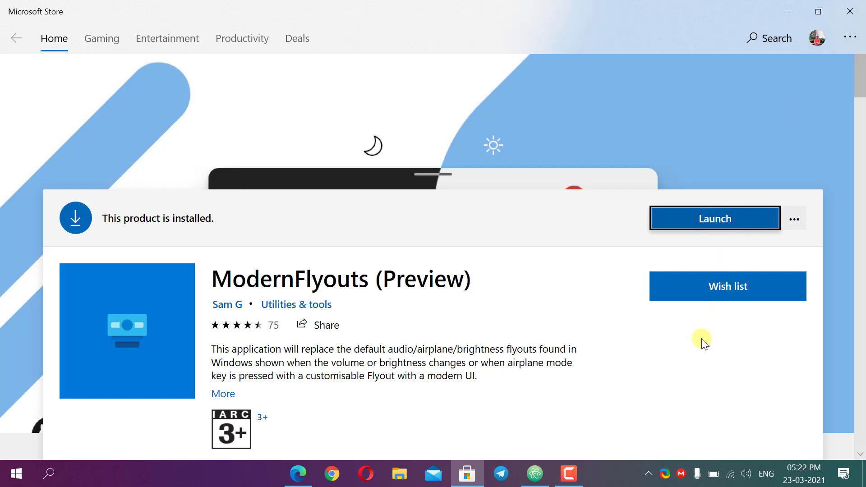
left_click(648, 474)
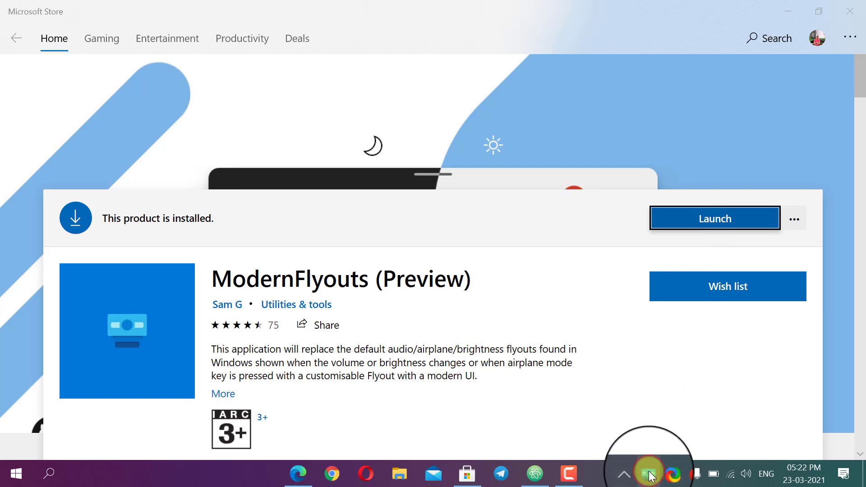
left_click_drag(649, 476, 610, 442)
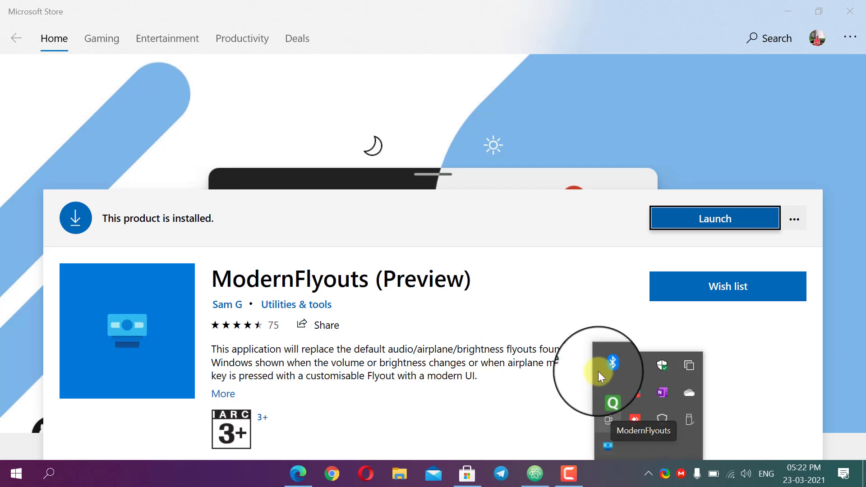
left_click(850, 11)
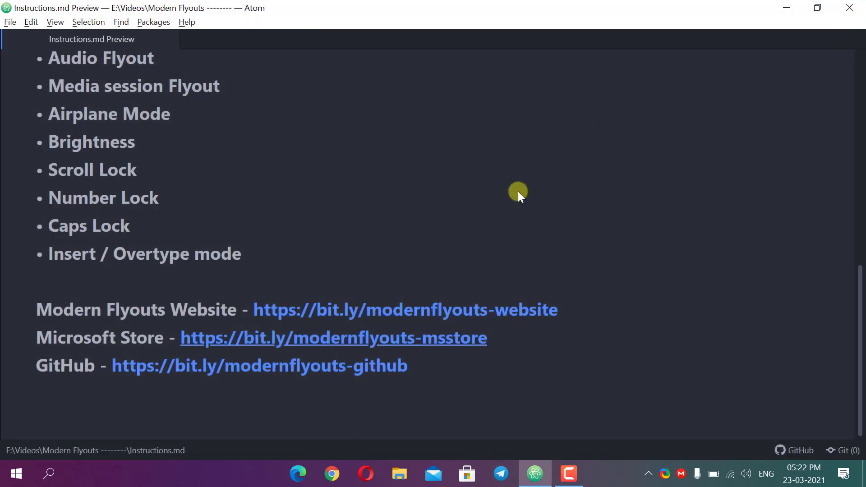
Bring up the volume flyout, reposition it slightly near the screen's corner, and open its settings in a maximized window.
key("XF86AudioRaiseVolume")
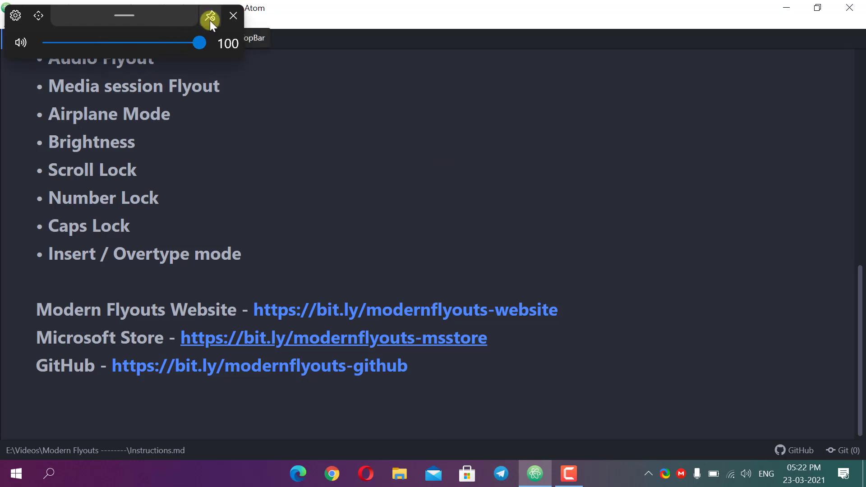
left_click_drag(156, 15, 117, 21)
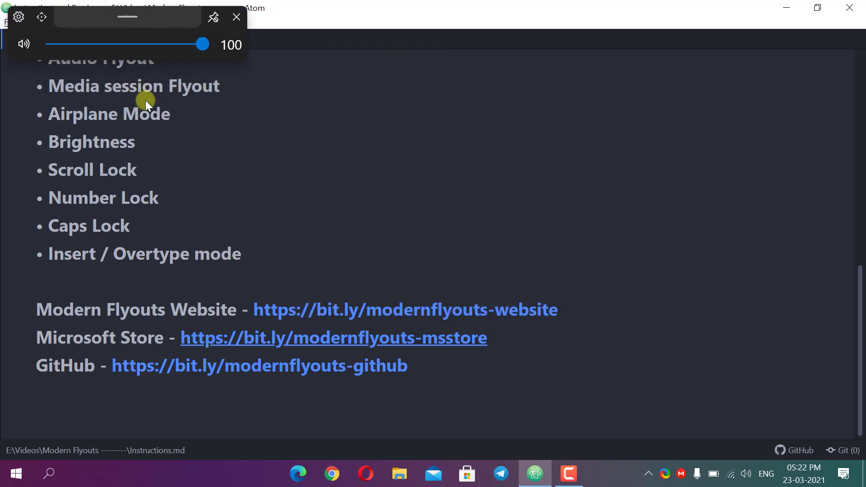
left_click(18, 19)
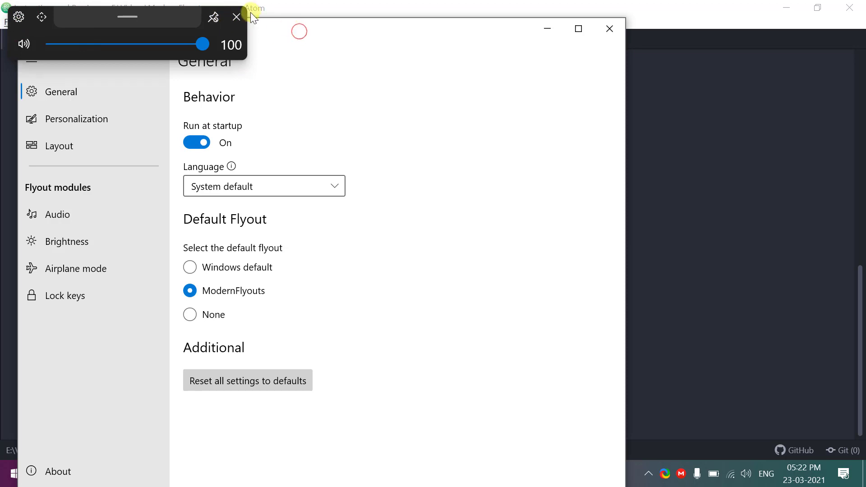
left_click(238, 18)
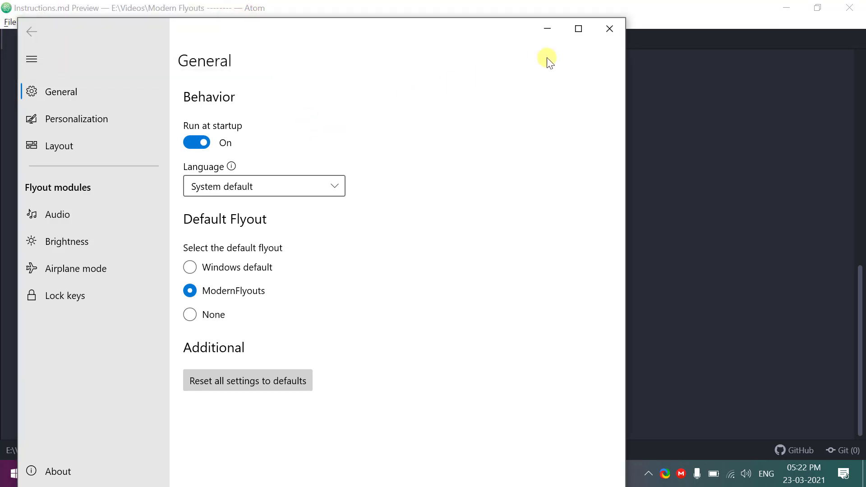
left_click(579, 29)
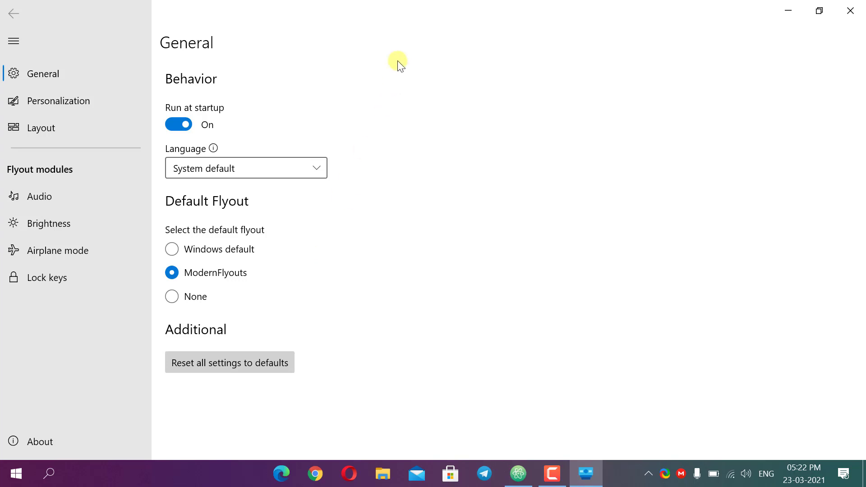
Try Windows default as the default flyout, then switch back to ModernFlyouts, checking the volume flyout with each choice.
left_click(215, 255)
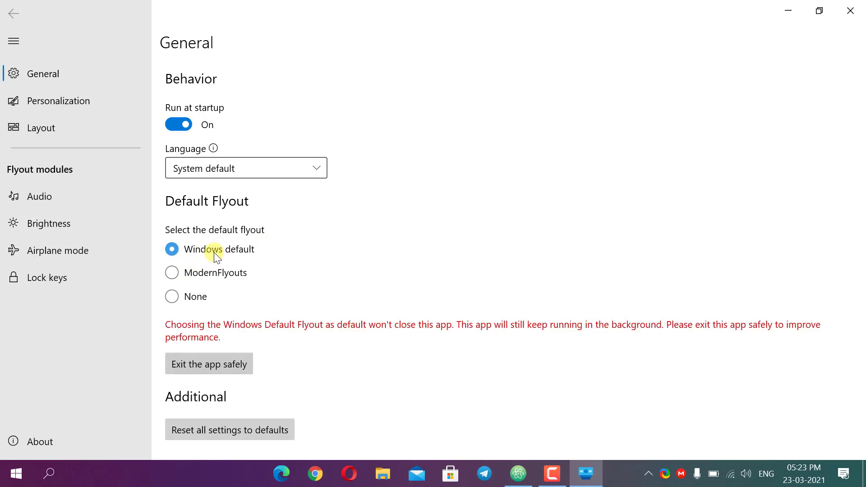
key("XF86AudioRaiseVolume")
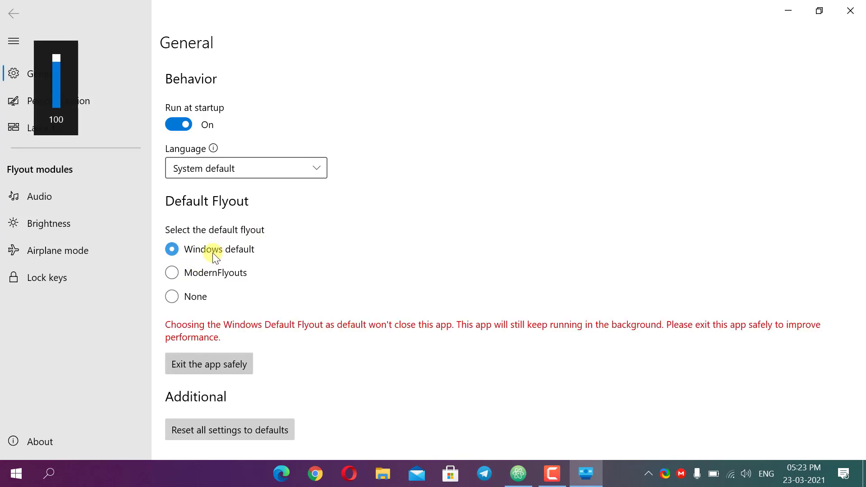
left_click(190, 274)
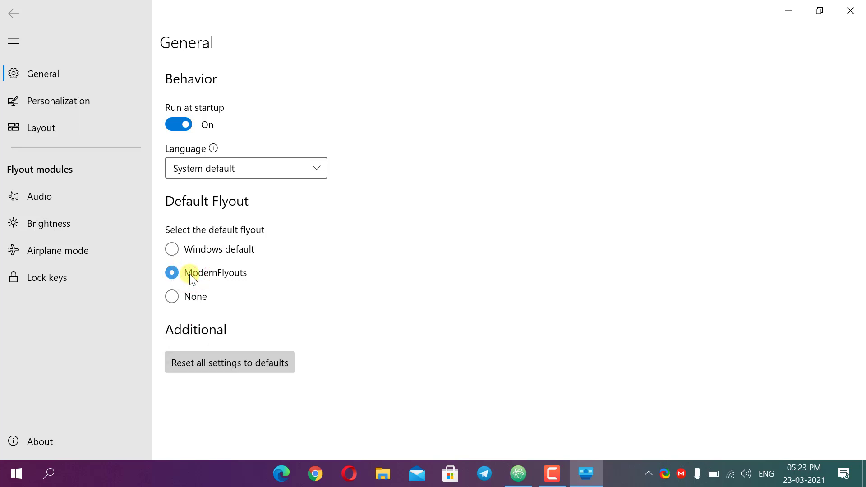
key("XF86AudioRaiseVolume")
key("XF86AudioLowerVolume")
key("XF86AudioRaiseVolume")
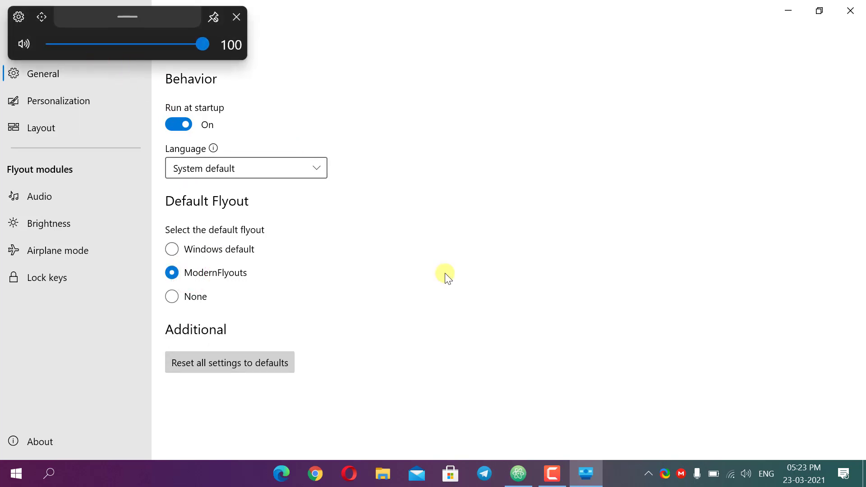
In the Personalization settings, try the Light flyout theme with a volume change and switch it to Dark.
left_click(50, 112)
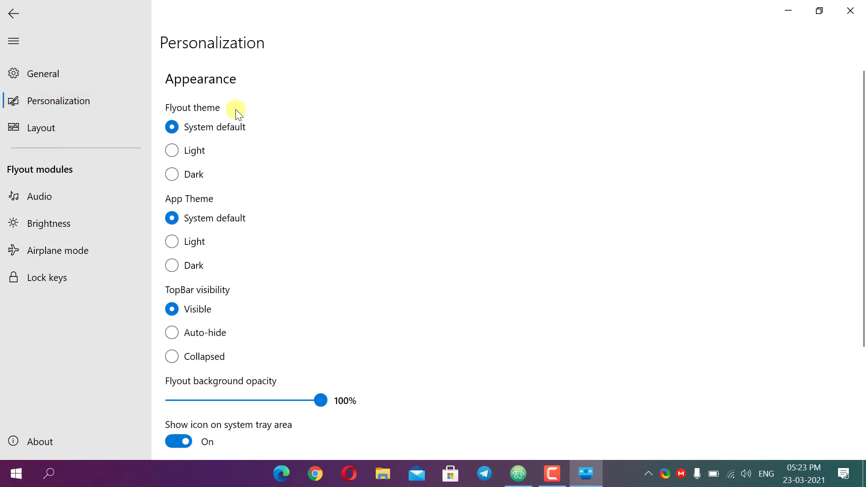
left_click(194, 155)
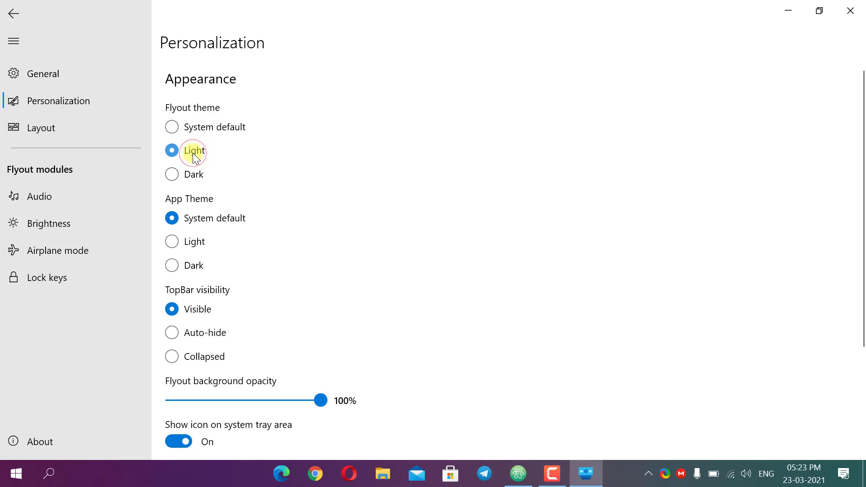
key("XF86AudioLowerVolume")
key("XF86AudioRaiseVolume")
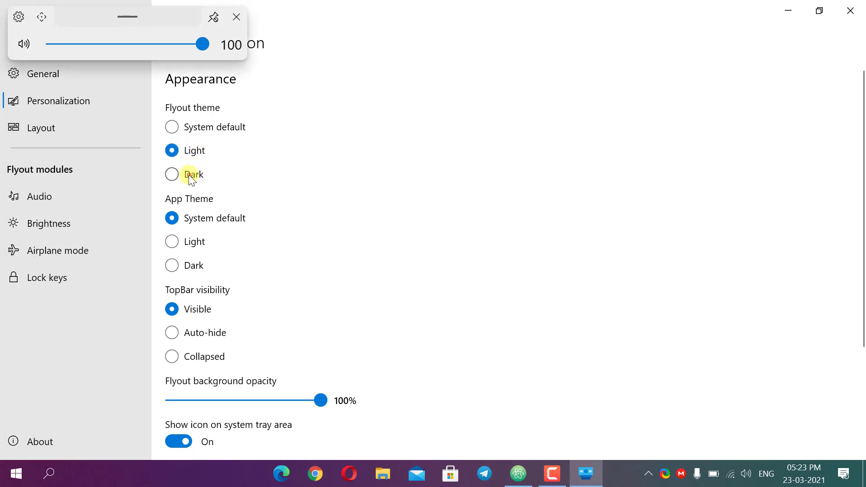
left_click(189, 176)
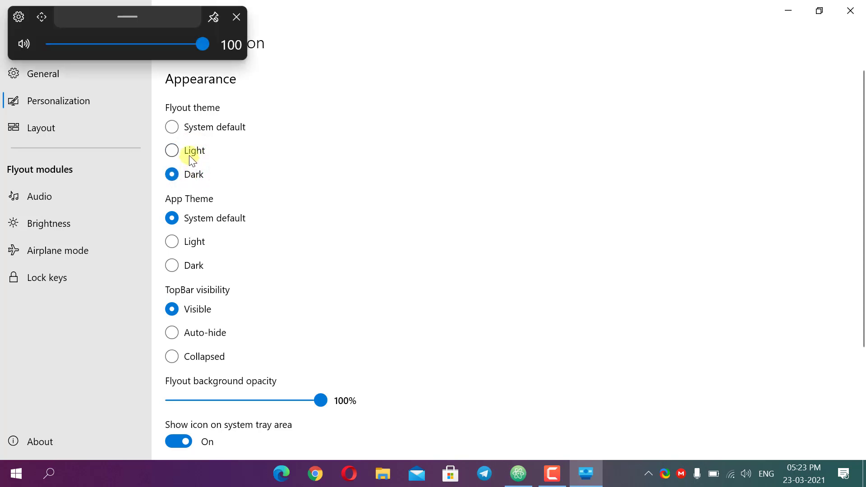
Try the Light and Dark app themes, then set both the app theme and the flyout theme to System default.
scroll(330, 203, "down", 1)
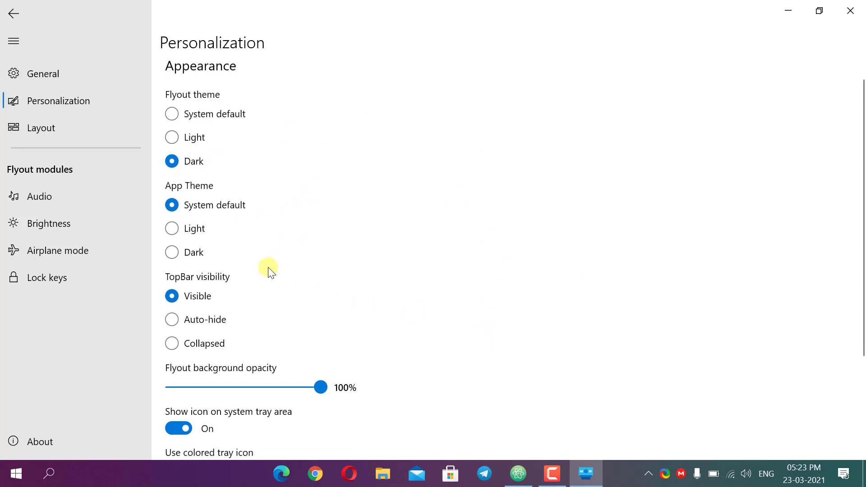
left_click(197, 229)
left_click(180, 253)
left_click(206, 204)
scroll(206, 204, "up", 1)
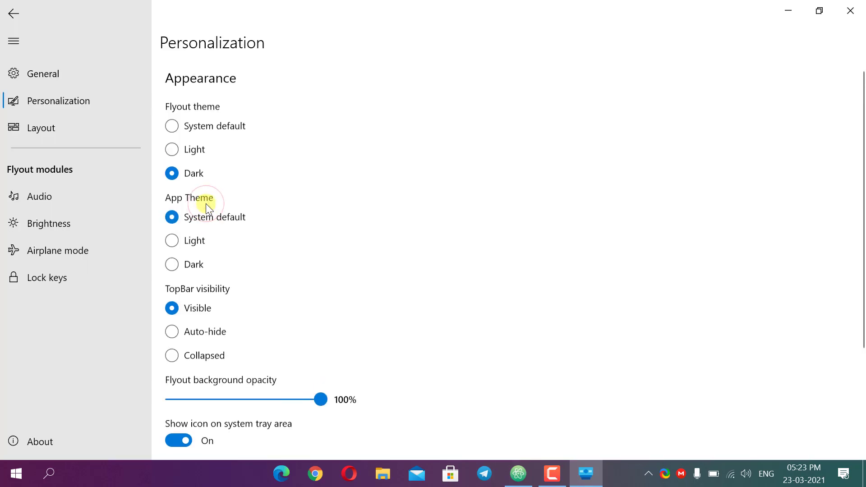
left_click(234, 132)
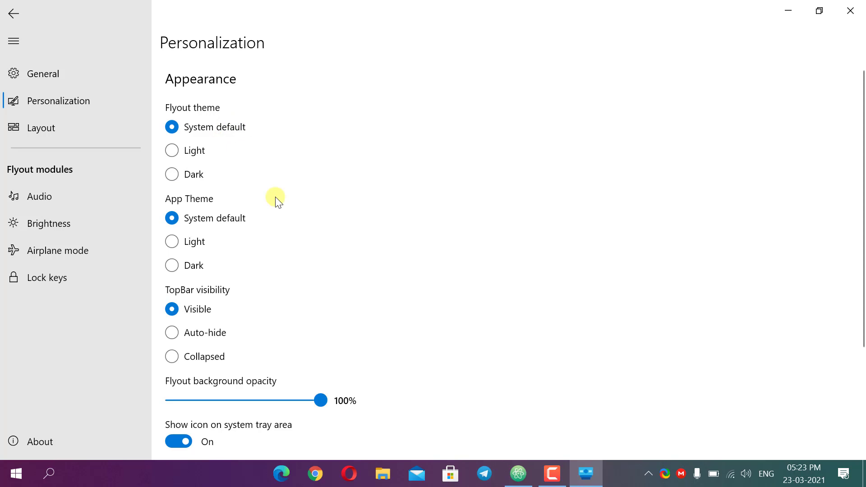
Set the TopBar visibility to Auto-hide and compare the volume flyout before and after the change.
scroll(276, 201, "down", 1)
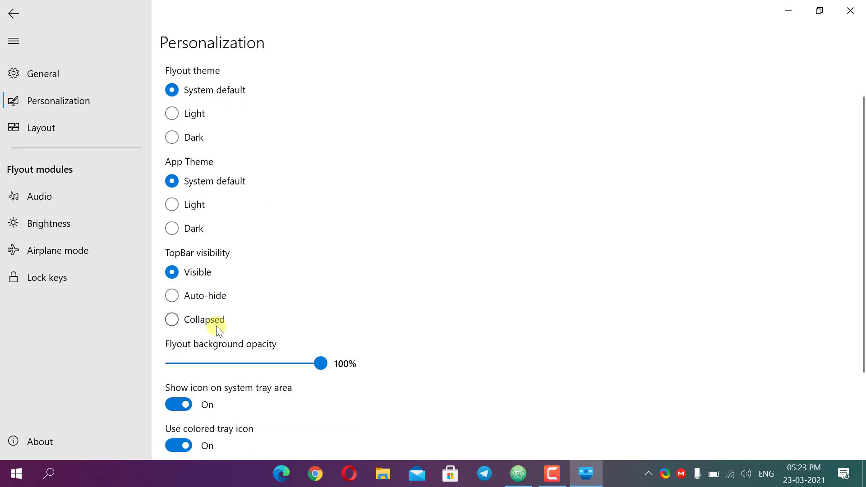
key("XF86AudioRaiseVolume")
key("XF86AudioRaiseVolume")
key("XF86AudioRaiseVolume")
key("XF86AudioRaiseVolume")
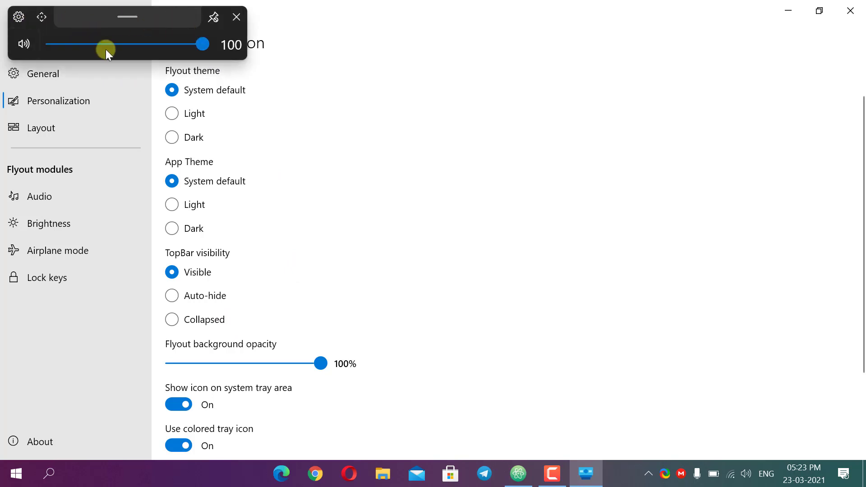
left_click(212, 298)
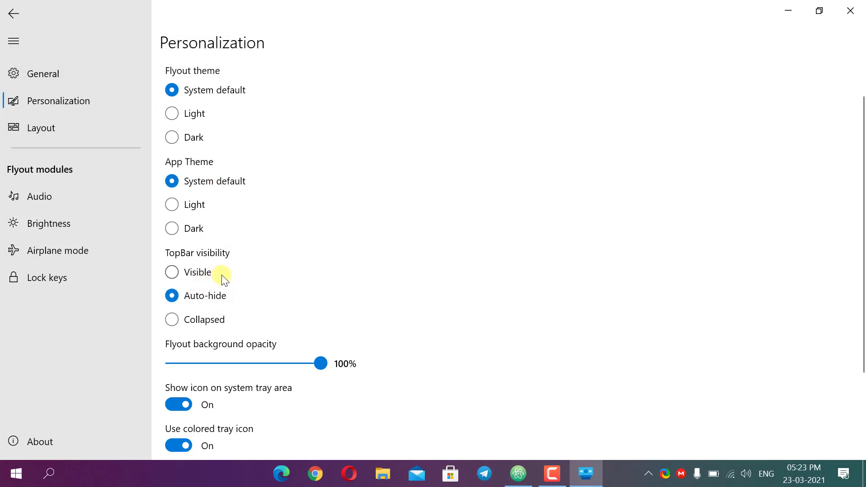
key("XF86AudioRaiseVolume")
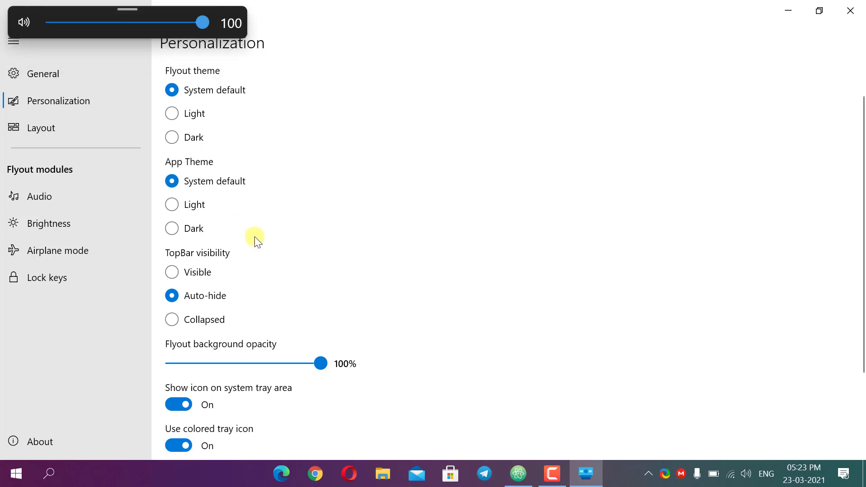
Try the Collapsed TopBar visibility with a volume change and return it to Auto-hide.
left_click(211, 320)
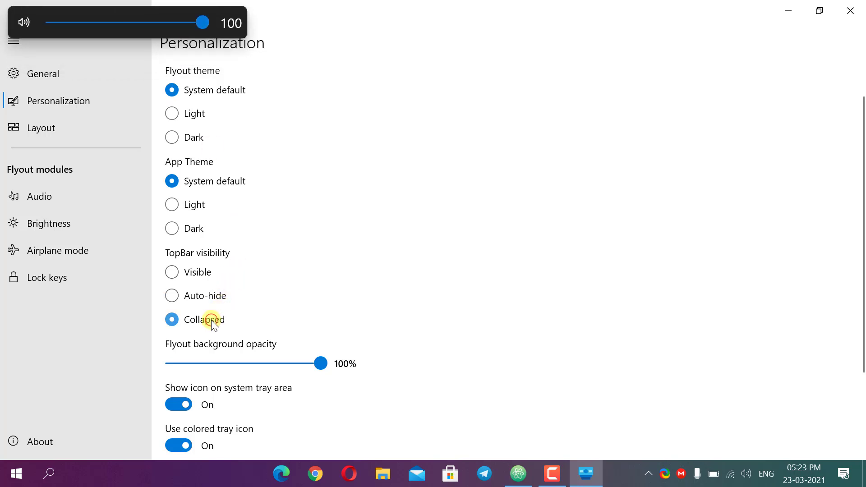
key("XF86AudioLowerVolume")
key("XF86AudioRaiseVolume")
left_click(209, 296)
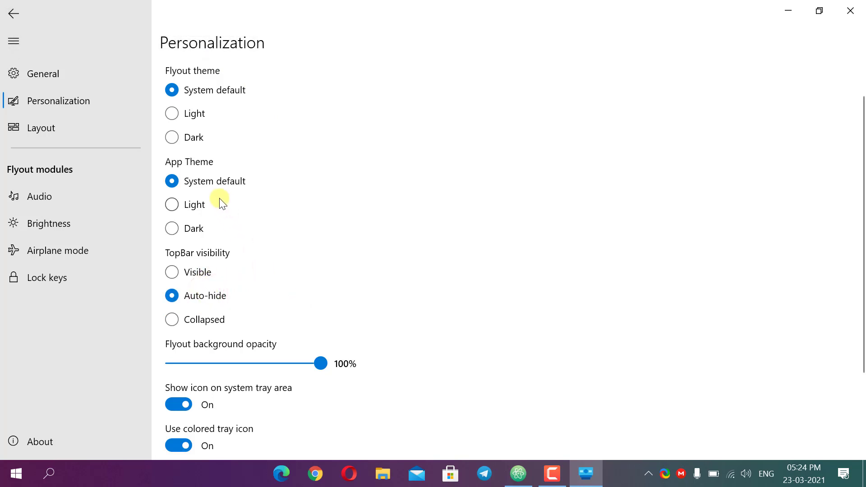
Move the volume flyout to mid-screen and preview it over the desktop with its background opacity set to 79%.
mouse_move(138, 10)
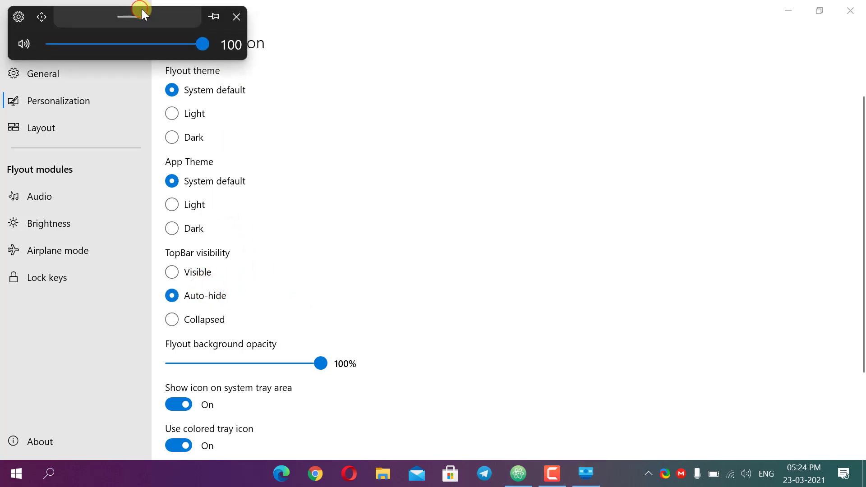
left_click_drag(142, 10, 443, 262)
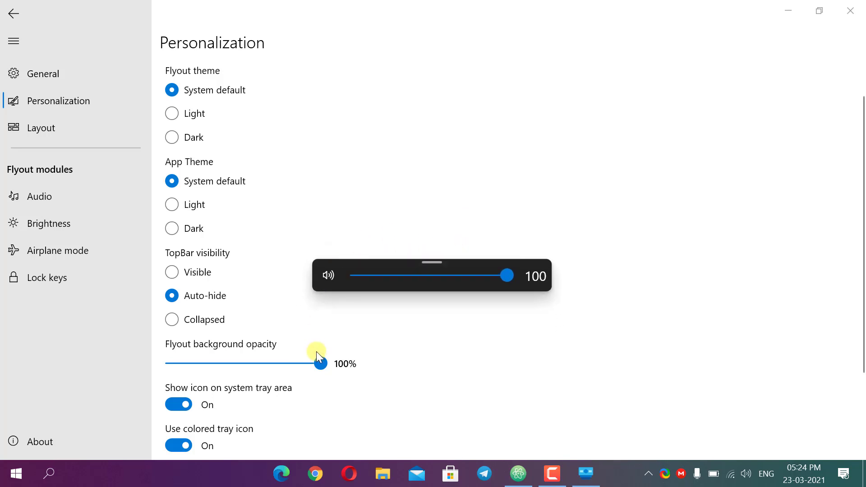
left_click_drag(319, 367, 286, 366)
key("super+d")
key("XF86AudioRaiseVolume")
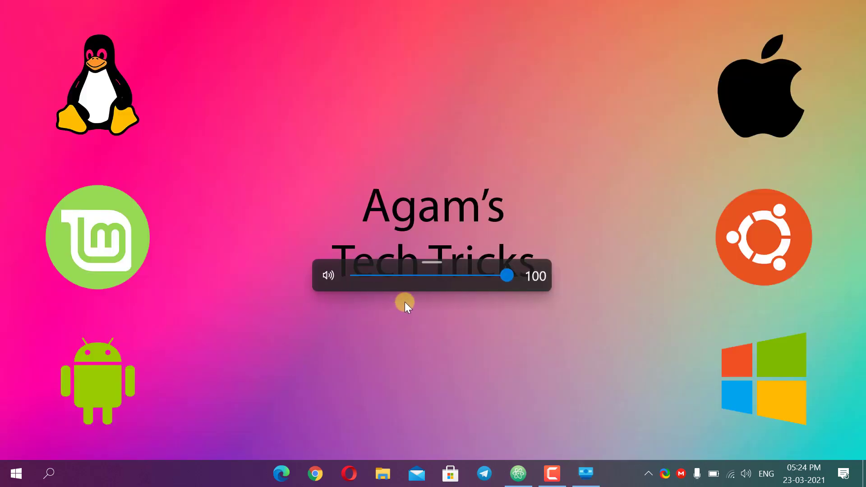
left_click_drag(436, 263, 417, 327)
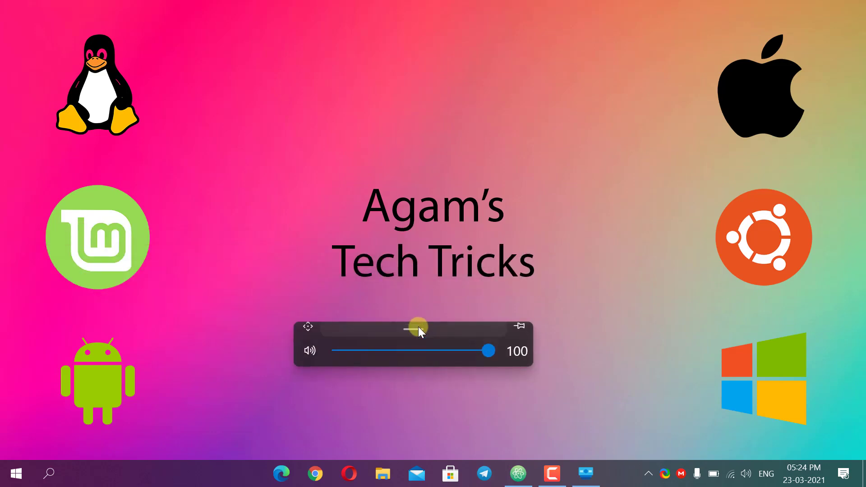
key("super+d")
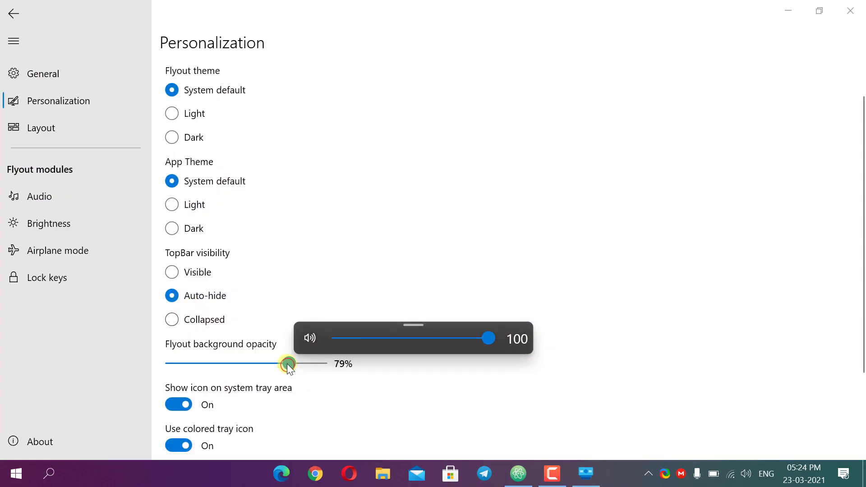
Lower the flyout background opacity to 0% and preview the flyout over the desktop while moving it around.
left_click(289, 364)
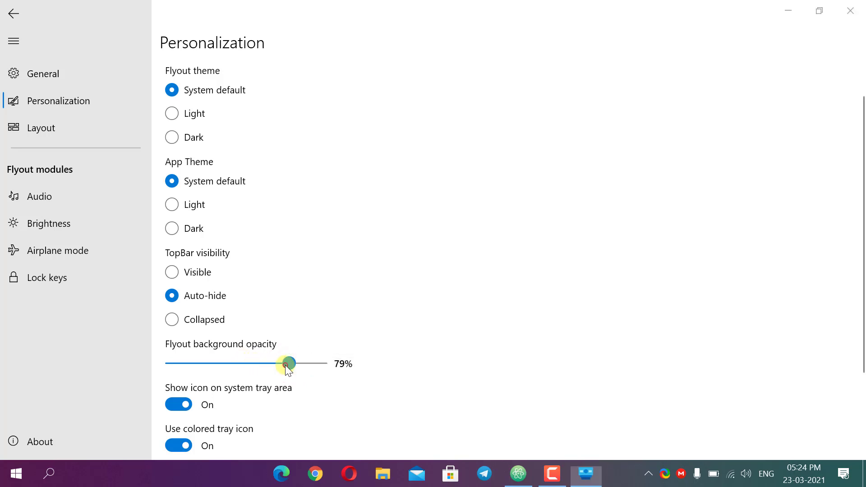
left_click(289, 362)
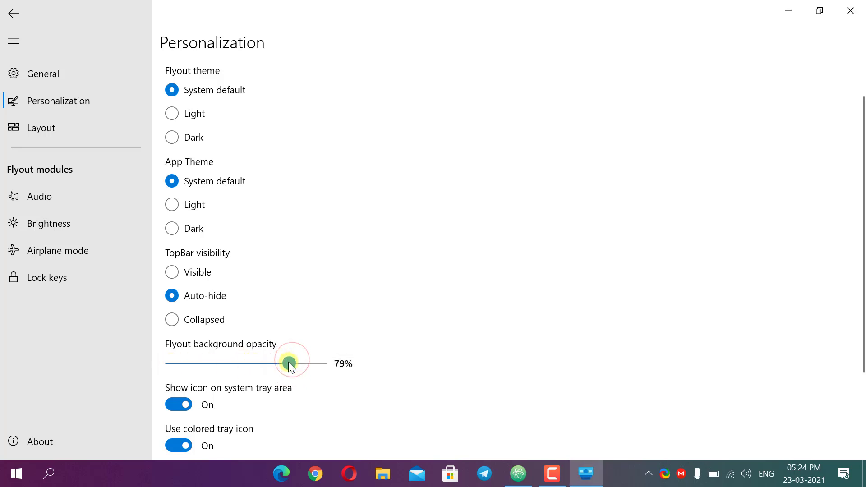
left_click_drag(289, 363, 181, 363)
left_click(275, 363)
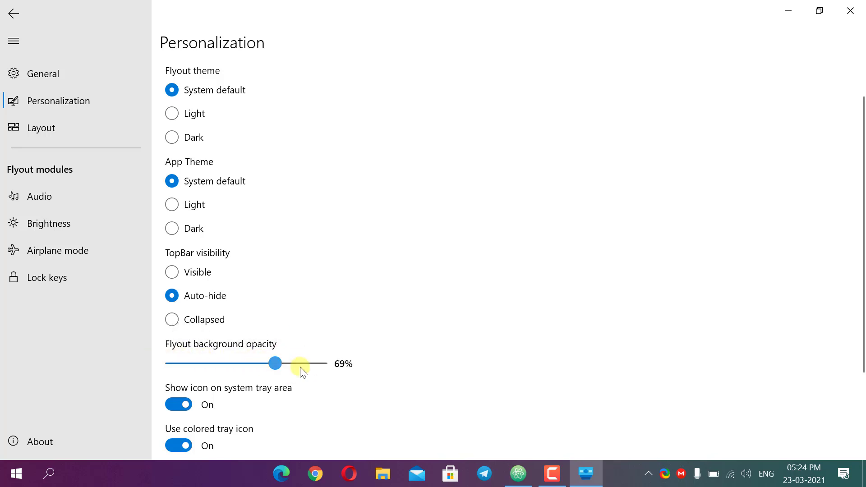
left_click_drag(275, 363, 154, 366)
key("super+d")
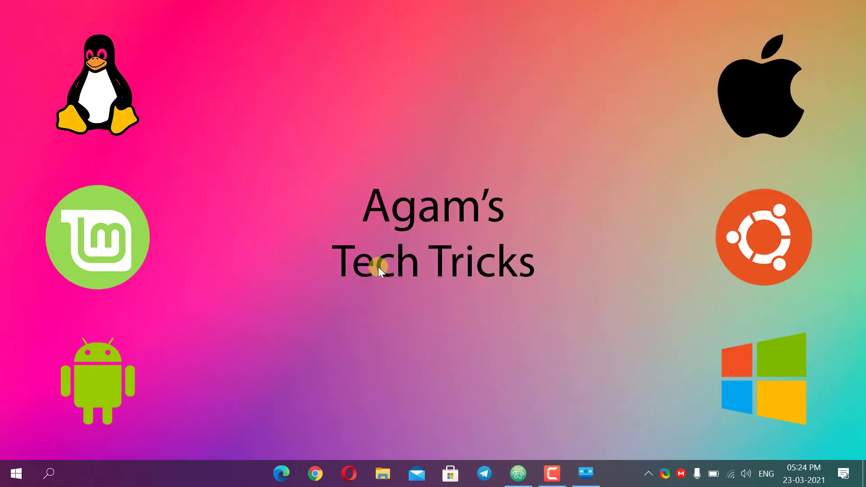
key("XF86AudioRaiseVolume")
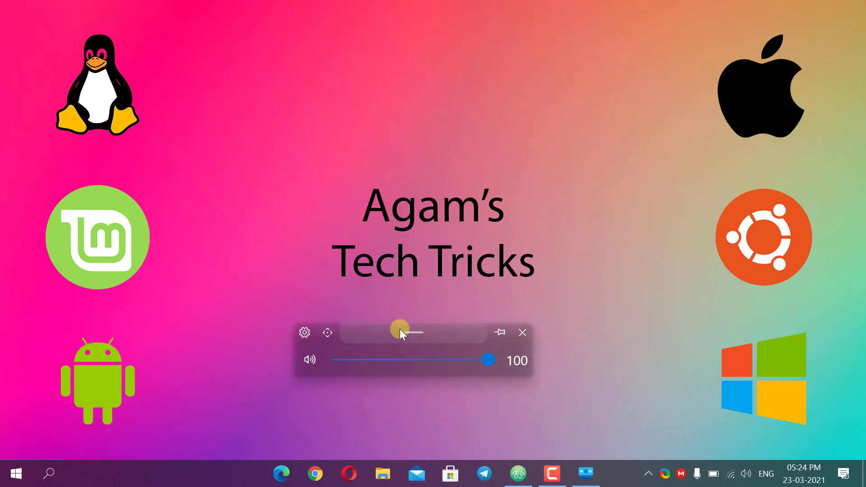
mouse_move(393, 329)
left_click_drag(393, 330, 267, 318)
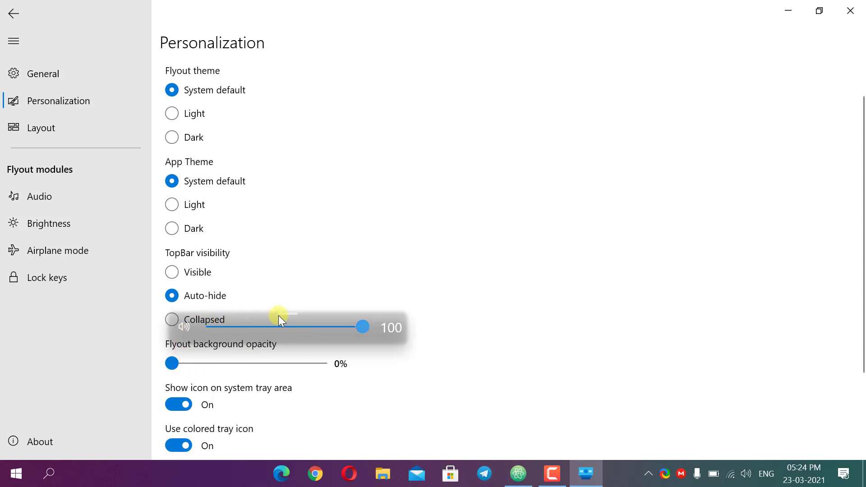
Move the volume flyout clear of the opacity setting and set the flyout background opacity to 69%.
left_click_drag(280, 313, 429, 132)
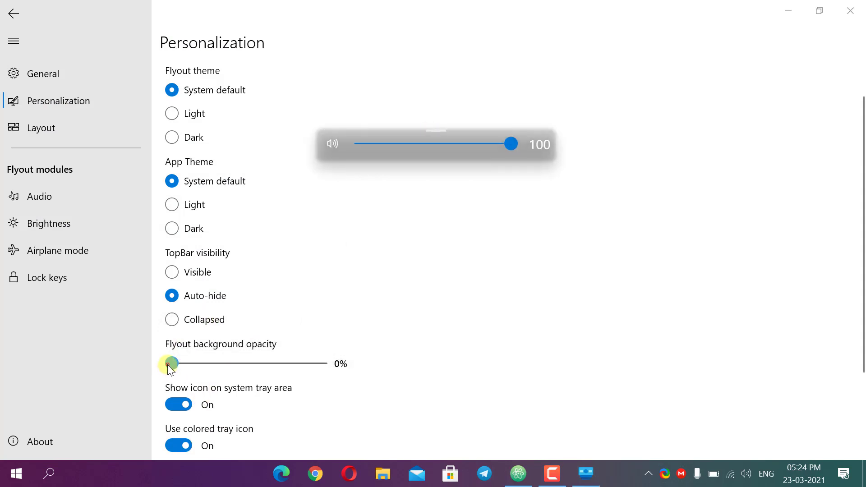
left_click_drag(168, 365, 280, 366)
key("alt+Tab")
key("alt+Tab")
key("alt+Tab")
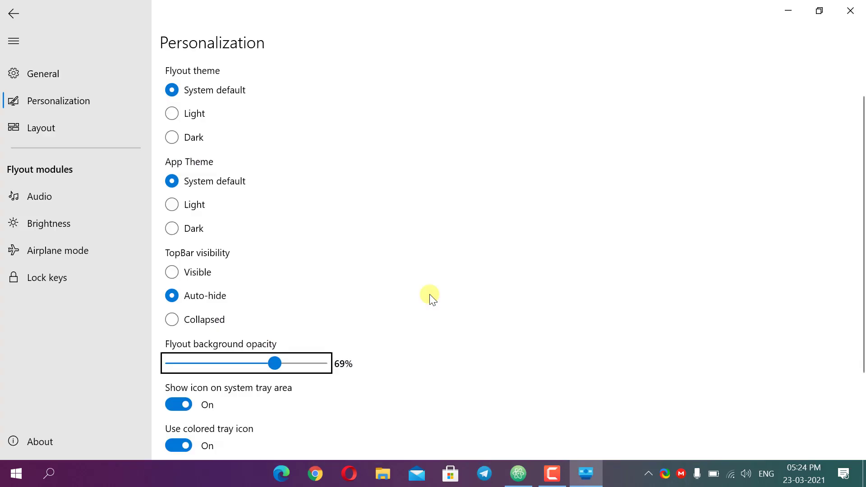
Preview the volume flyout with a few volume changes and set the flyout background opacity to 80%.
key("XF86AudioRaiseVolume")
key("XF86AudioLowerVolume")
key("XF86AudioRaiseVolume")
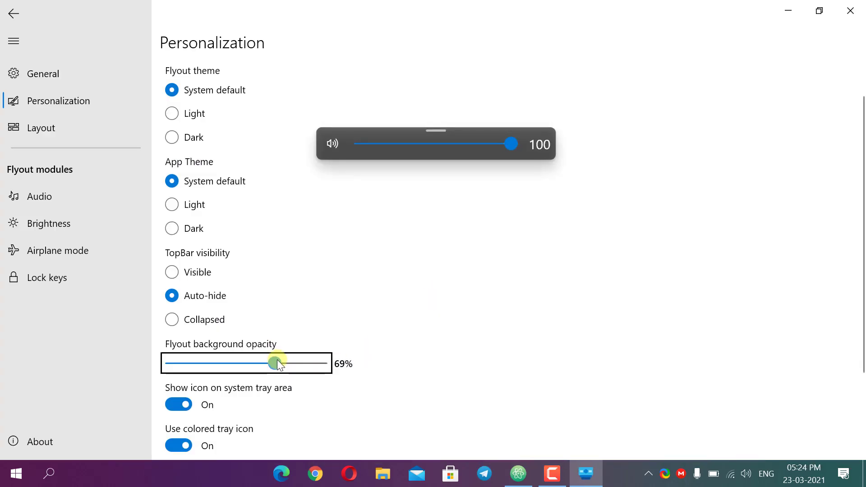
left_click_drag(286, 362, 291, 362)
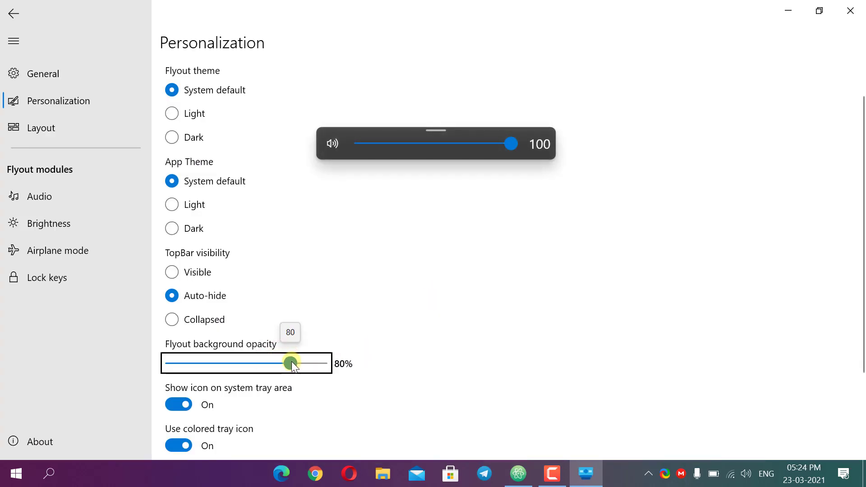
Examine the ModernFlyouts icon in the system tray and the options it offers, leaving them unused.
scroll(399, 339, "down", 1)
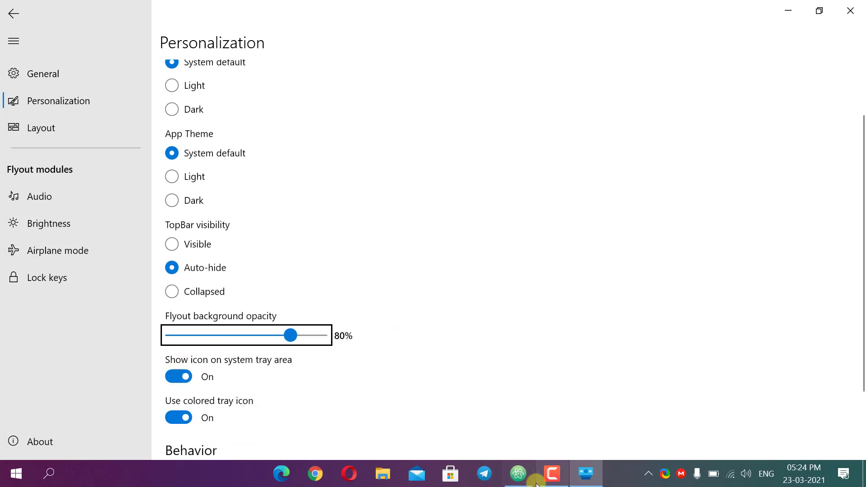
left_click(649, 473)
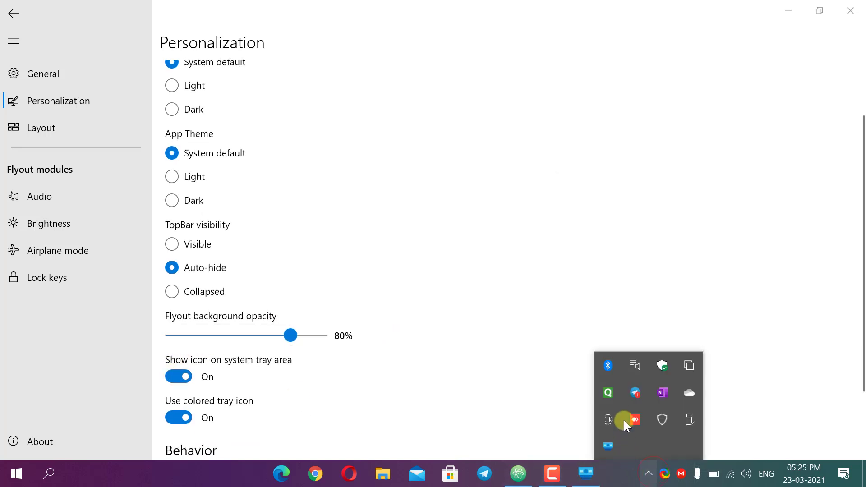
right_click(606, 443)
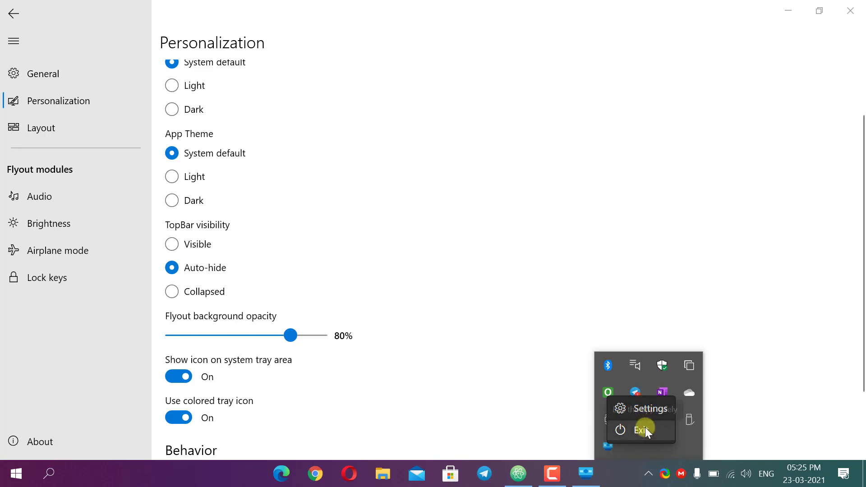
left_click(517, 281)
scroll(529, 242, "down", 2)
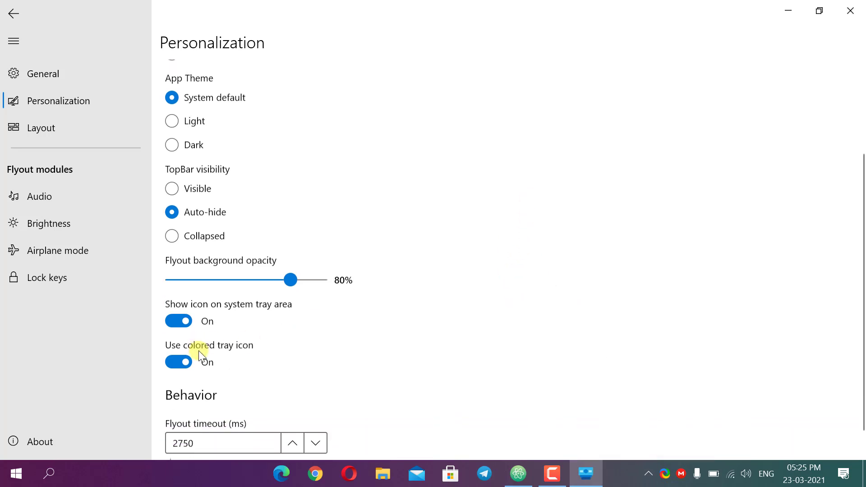
Try the uncolored tray icon, compare it in the system tray, and re-enable the colored tray icon.
left_click(648, 474)
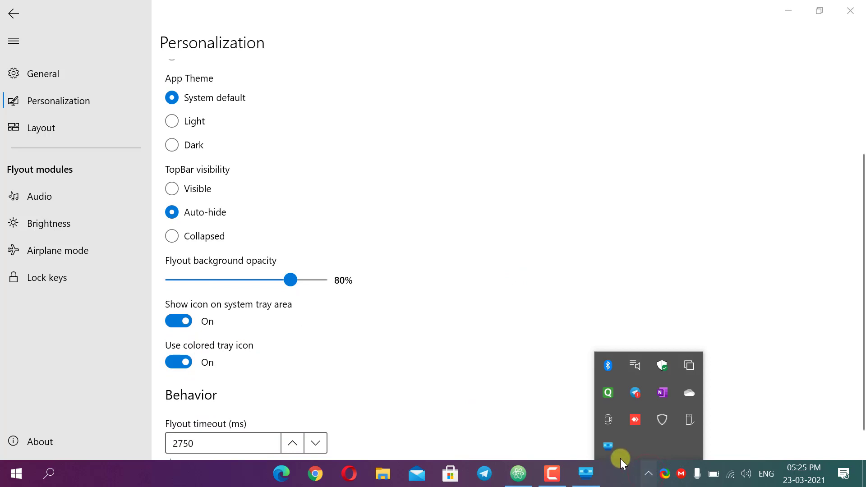
left_click(179, 362)
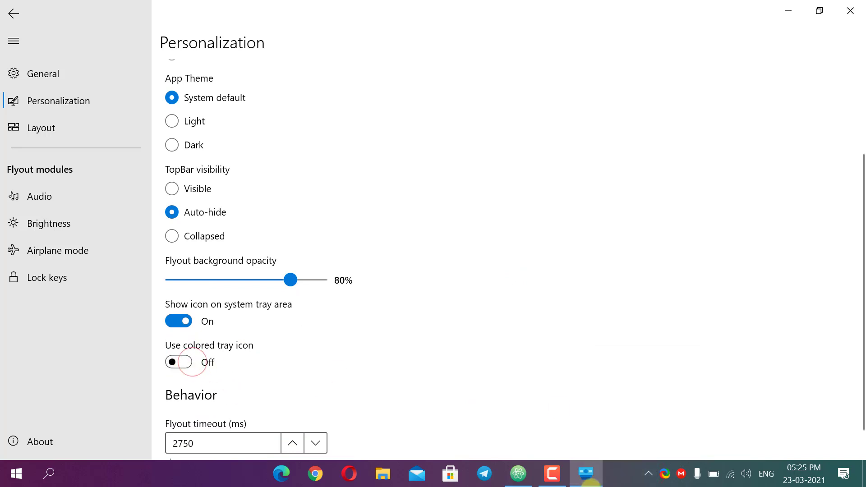
left_click(648, 474)
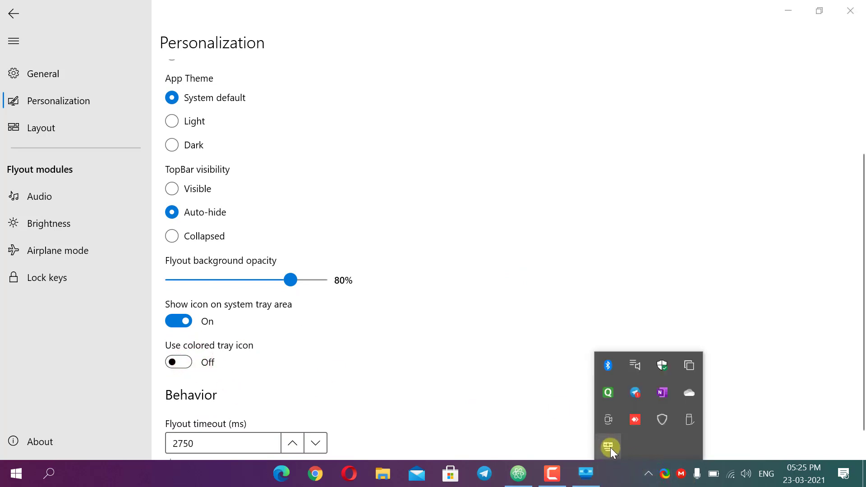
left_click(170, 359)
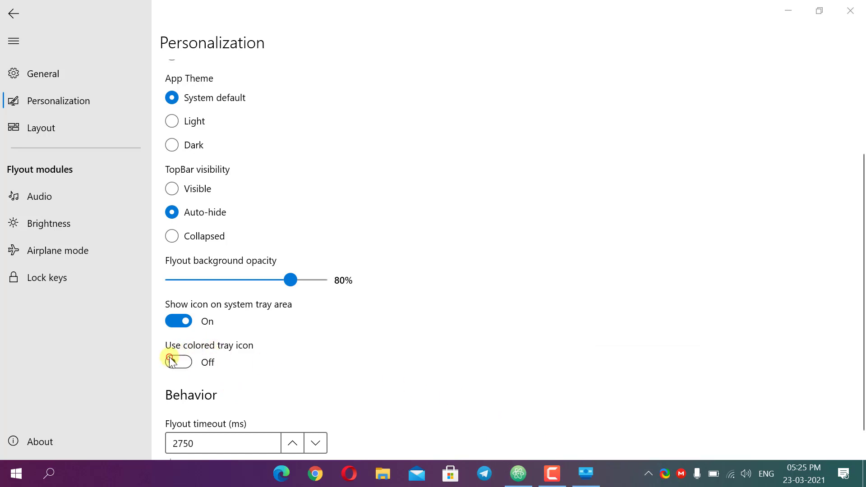
Check how long the flyout stays up with a volume change and set the flyout timeout to 100 ms.
scroll(329, 387, "down", 1)
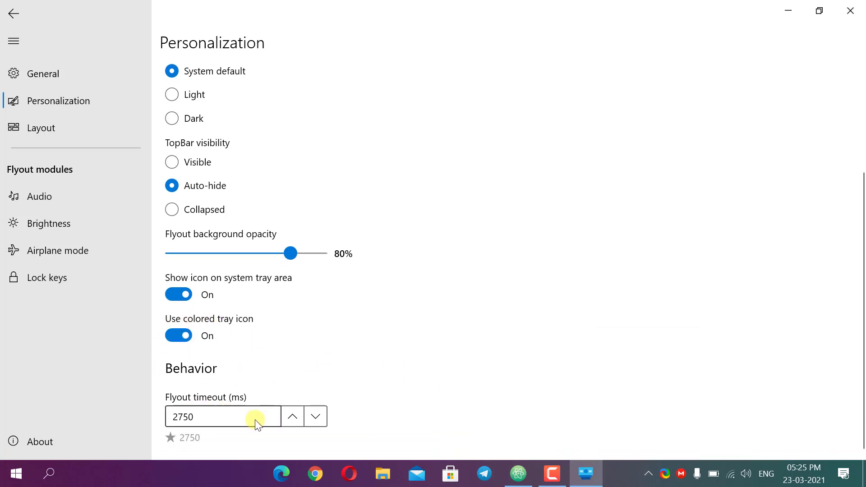
key("XF86AudioRaiseVolume")
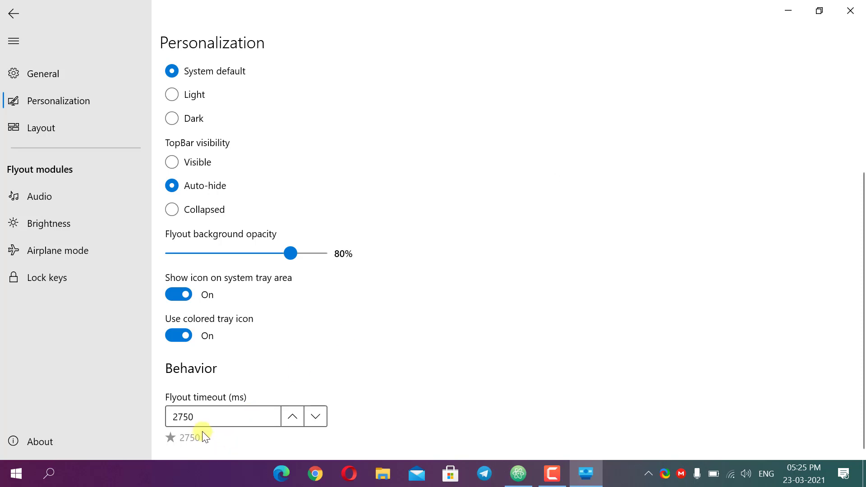
left_click(205, 417)
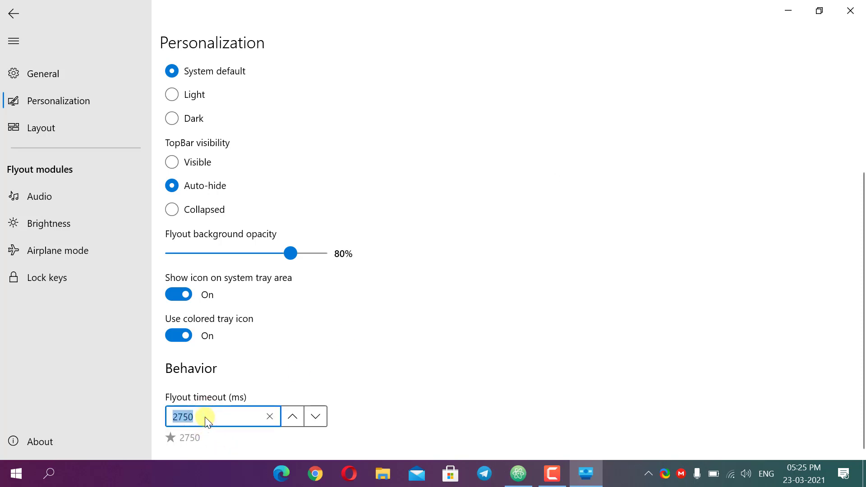
key("BackSpace")
type("100")
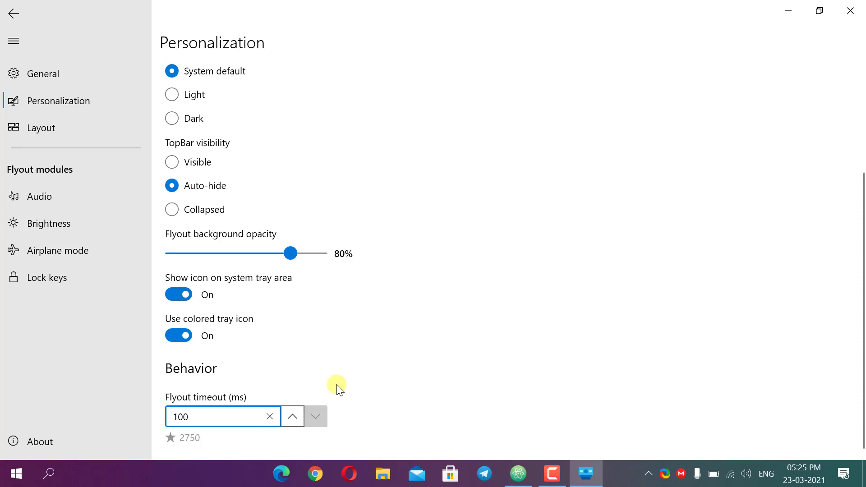
left_click(387, 387)
Set the flyout timeout to 2000 ms and test how long the flyout stays up with volume changes.
key("XF86AudioRaiseVolume")
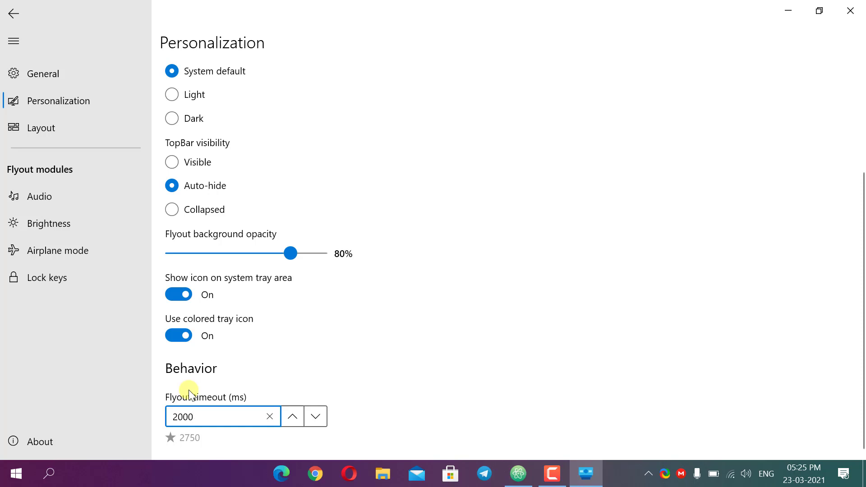
key("XF86AudioRaiseVolume")
left_click(196, 416)
In the Layout settings, toggle the Top and Left flyout alignments off and on again, and snap the volume flyout to that alignment.
left_click(20, 139)
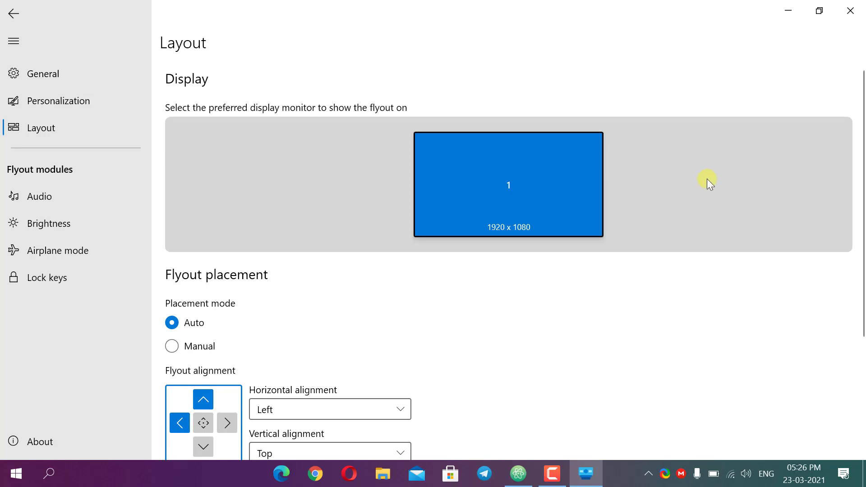
scroll(707, 179, "down", 1)
scroll(455, 386, "down", 1)
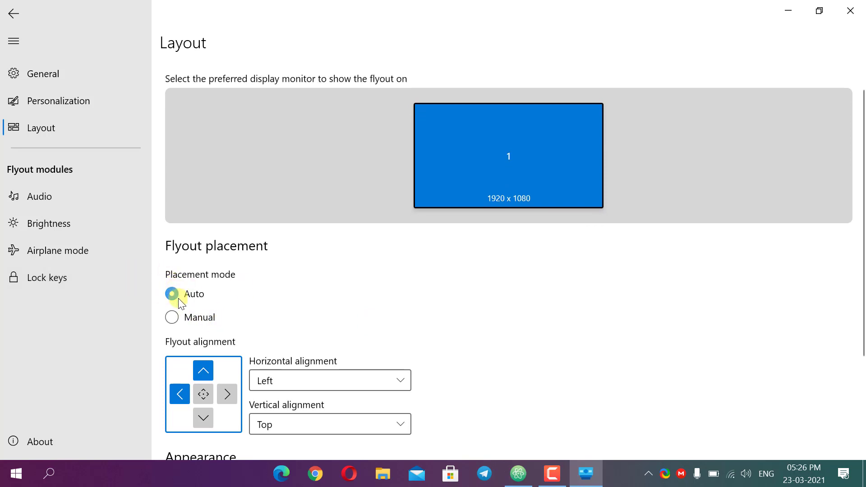
left_click(203, 371)
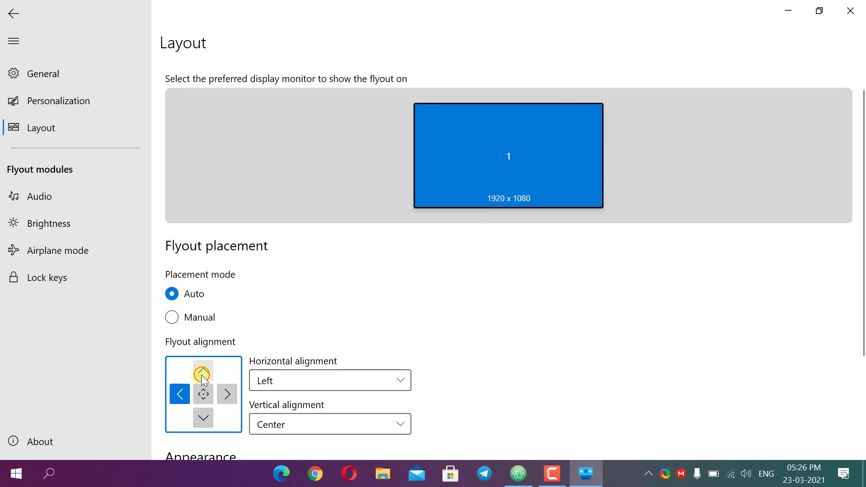
left_click(203, 372)
left_click(179, 394)
left_click(177, 393)
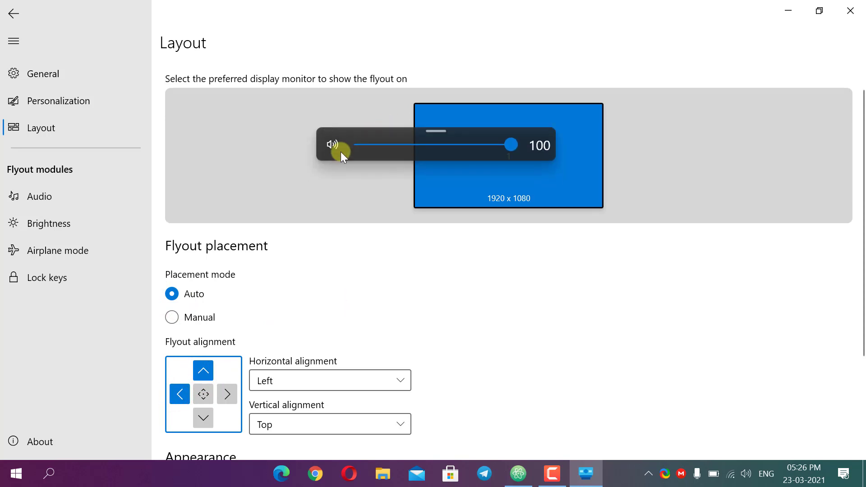
left_click(356, 136)
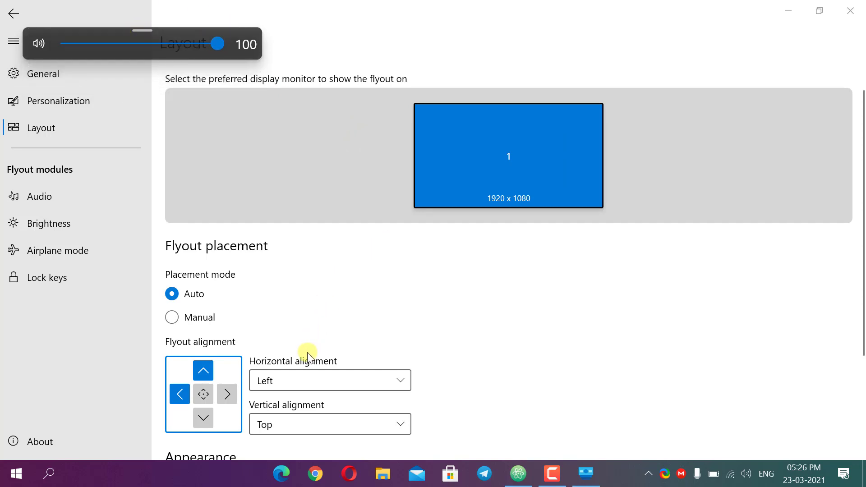
Set the flyout's horizontal alignment to Center and its vertical alignment to Bottom.
scroll(299, 372, "down", 1)
scroll(299, 374, "down", 1)
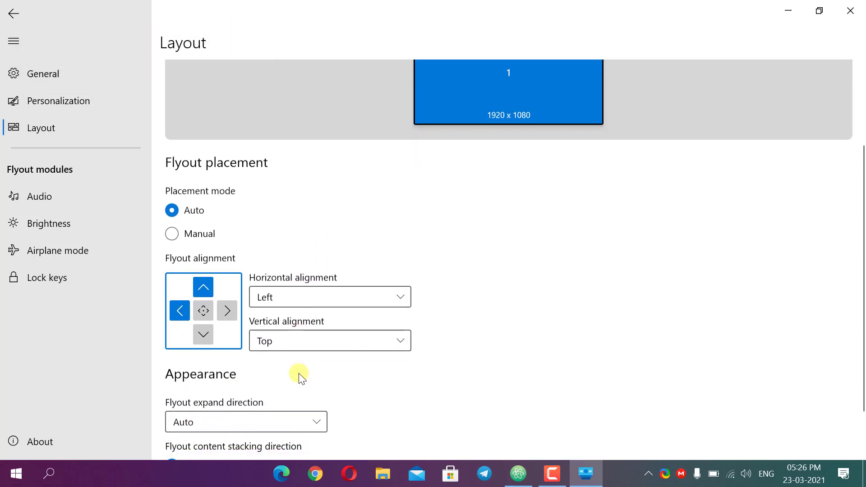
left_click(284, 299)
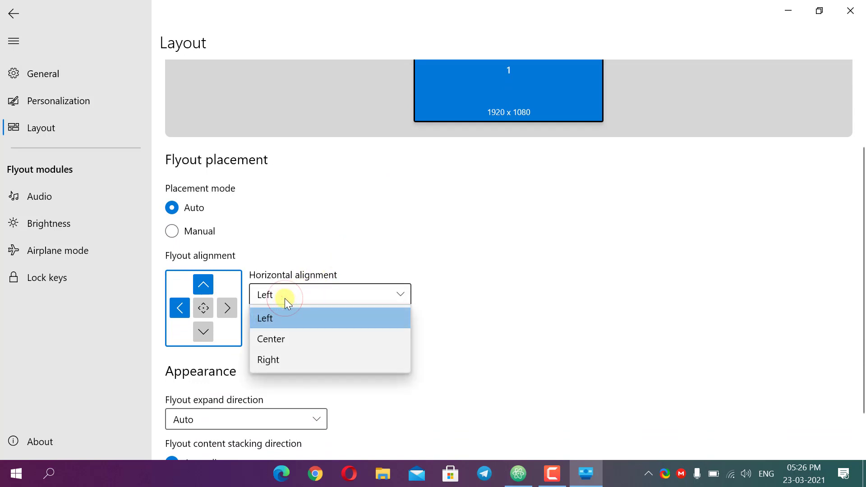
left_click(279, 336)
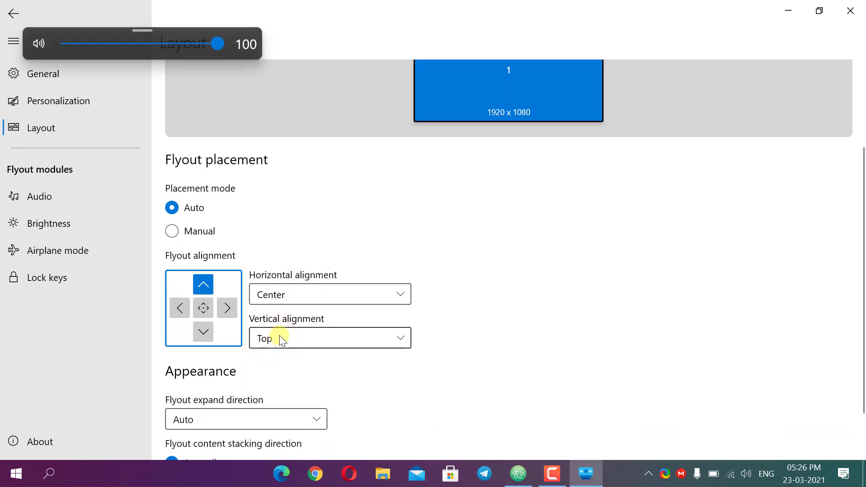
mouse_move(106, 26)
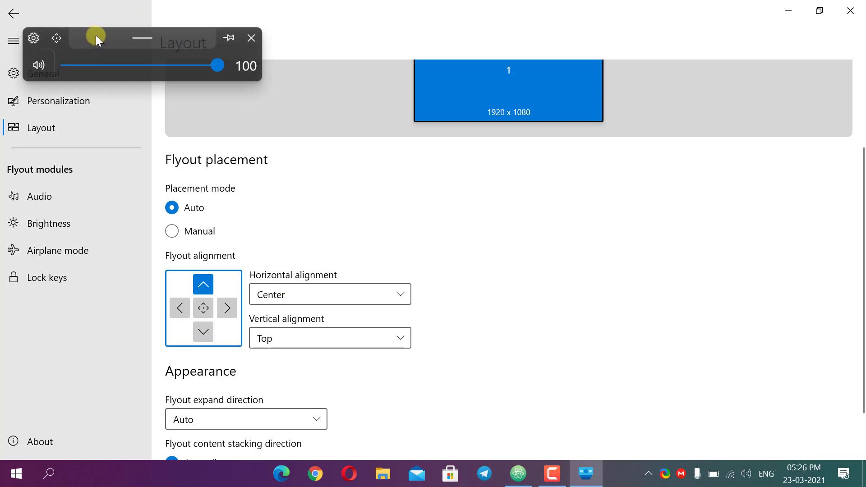
left_click(266, 334)
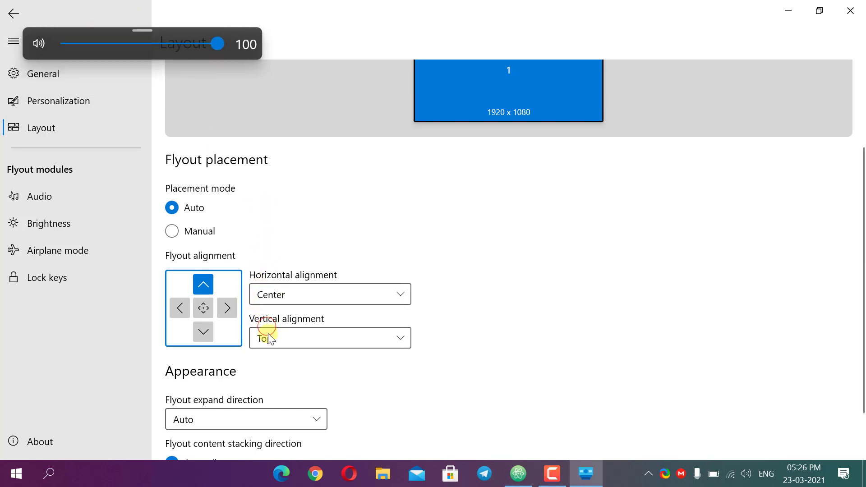
left_click(277, 401)
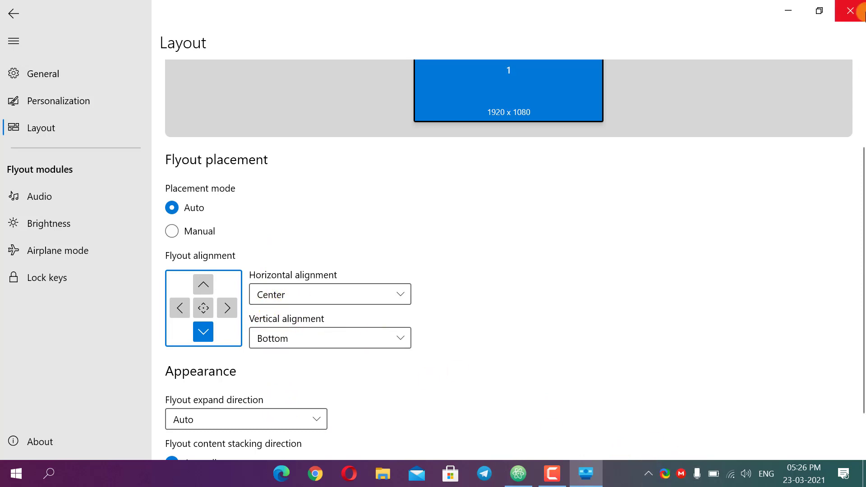
Close the settings window and exit ModernFlyouts completely from its system tray icon.
left_click(850, 11)
left_click(648, 475)
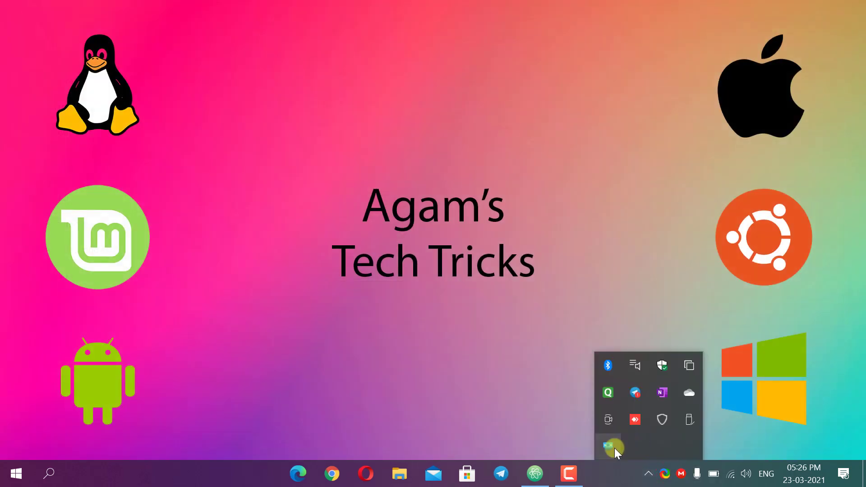
right_click(614, 447)
left_click(635, 435)
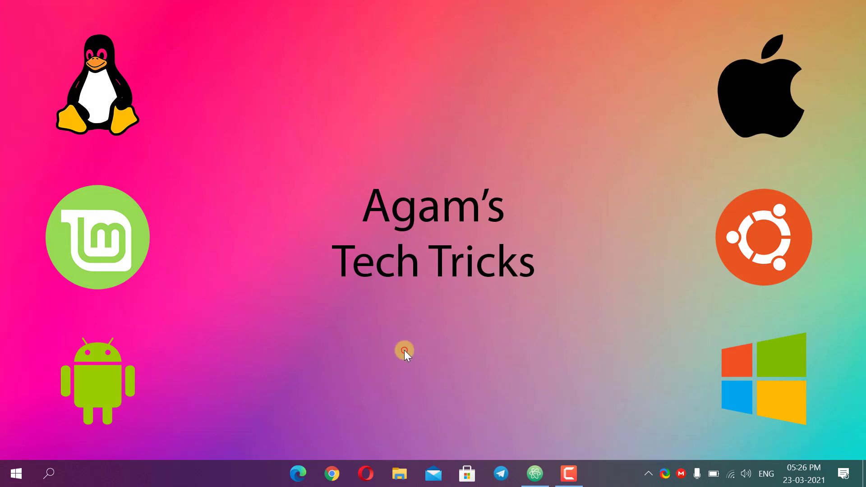
Start ModernFlyouts (Preview) again and check where the volume flyout appears with volume changes.
left_click(2, 475)
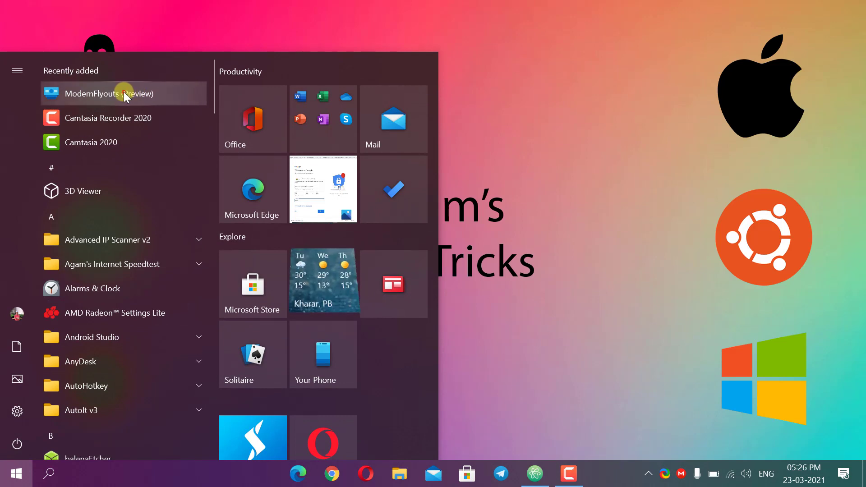
left_click(134, 91)
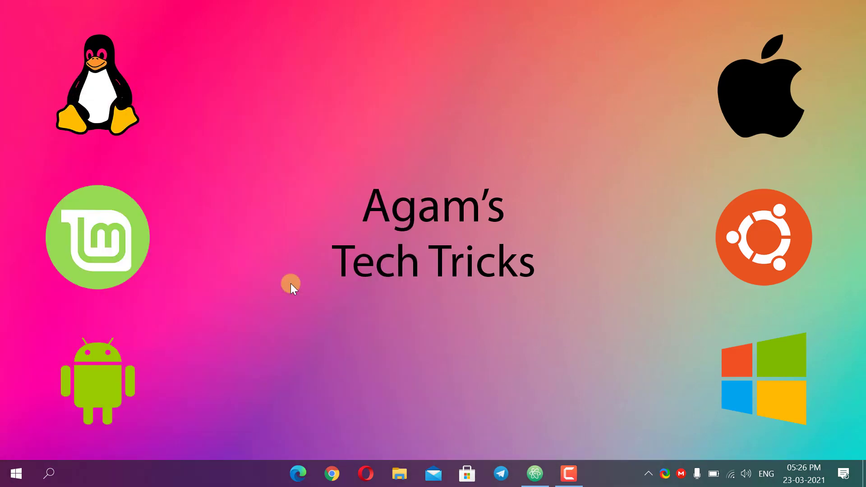
key("XF86AudioRaiseVolume")
key("XF86AudioLowerVolume")
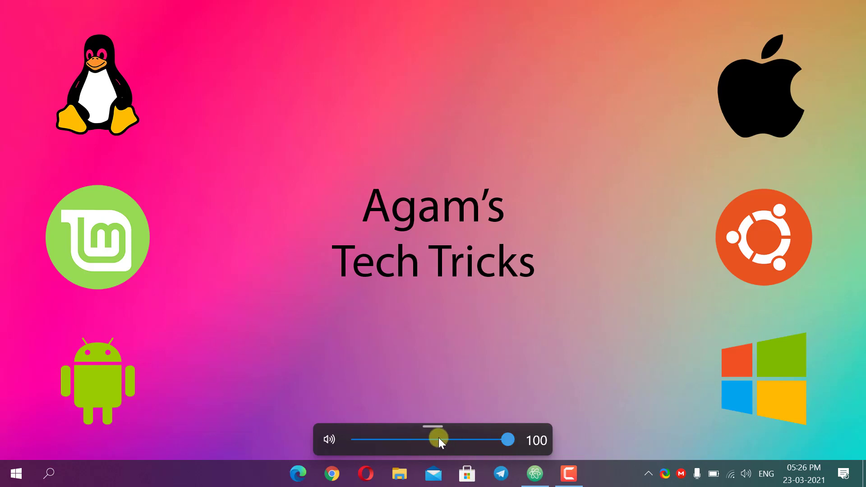
Reopen the ModernFlyouts settings from its system tray icon and go to the Layout page.
left_click(649, 473)
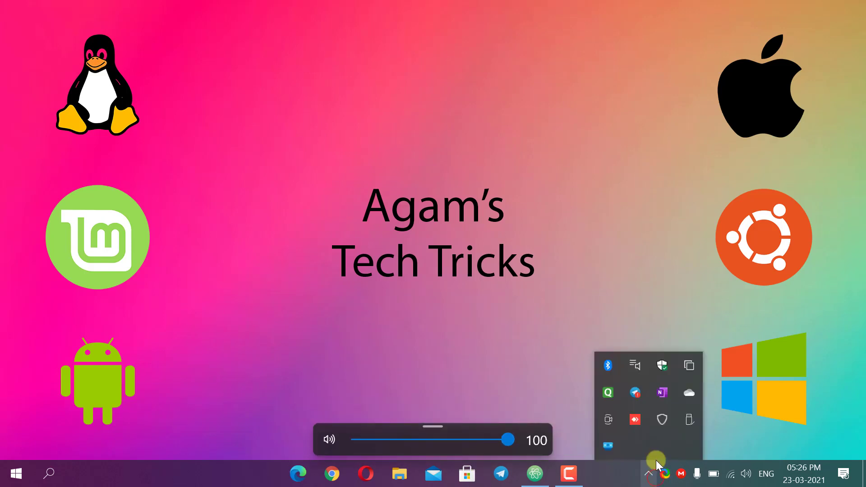
right_click(611, 448)
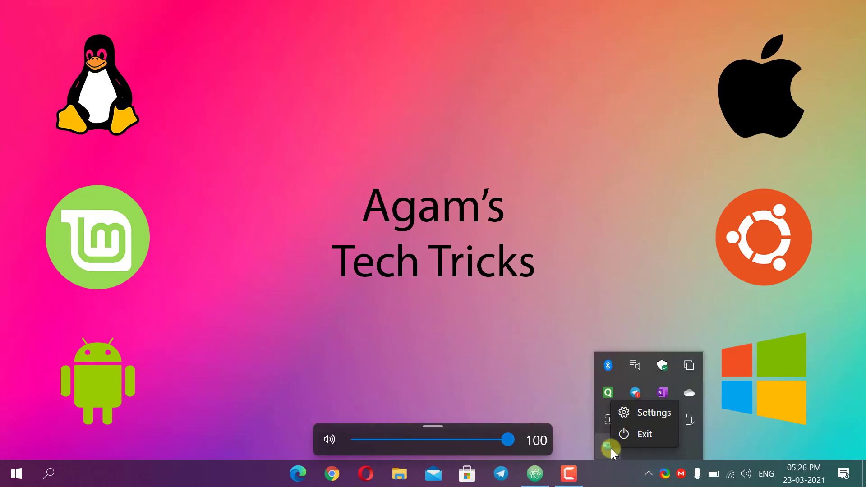
left_click(624, 412)
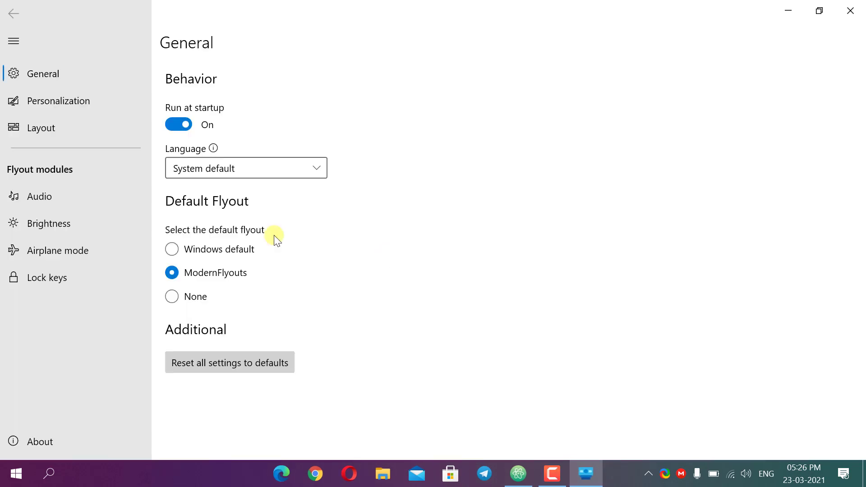
left_click(58, 129)
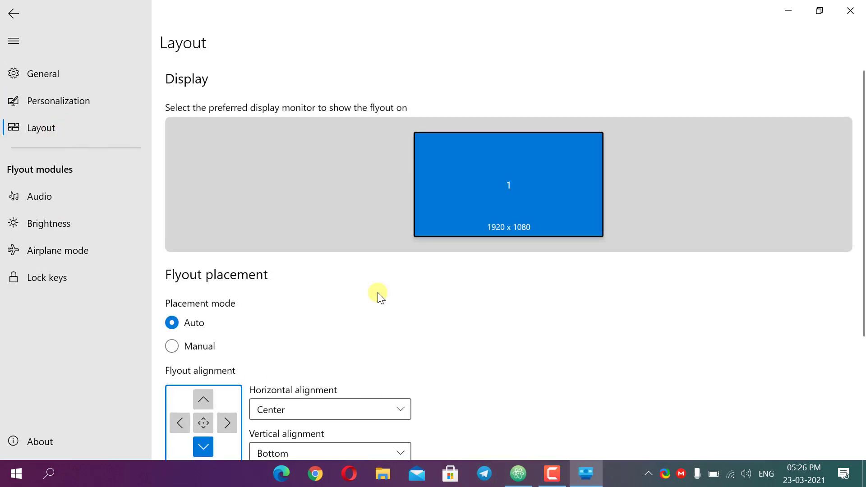
Set the flyout's horizontal alignment to Right and bring up the volume flyout to check its position.
scroll(378, 292, "down", 2)
left_click(299, 359)
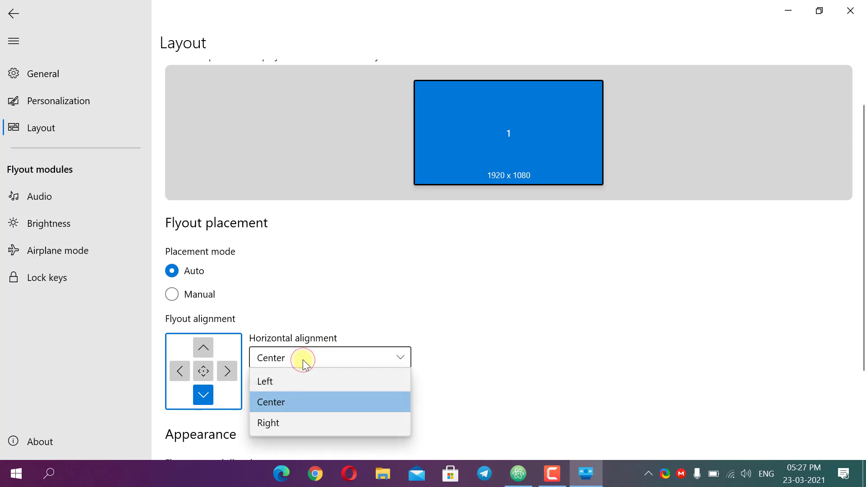
left_click(267, 421)
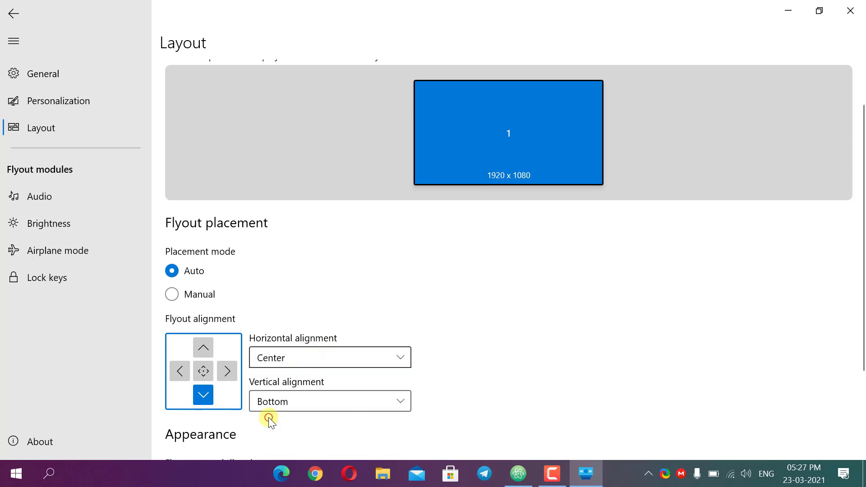
left_click(285, 401)
left_click(287, 401)
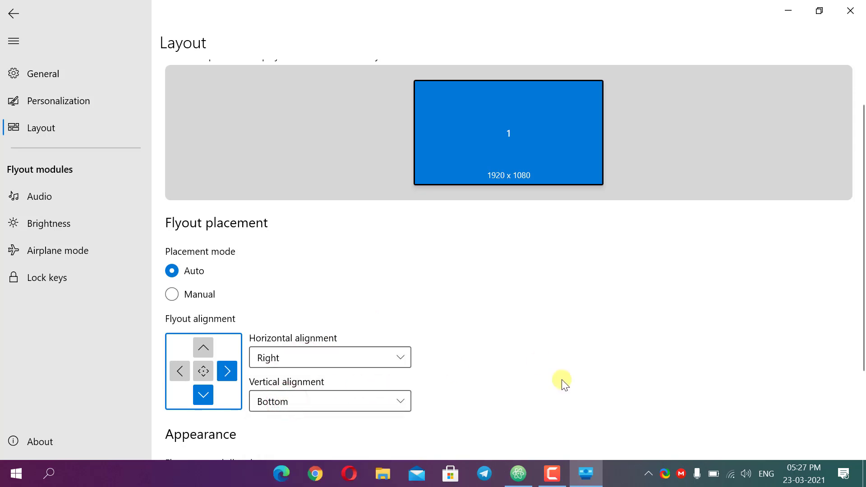
key("XF86AudioRaiseVolume")
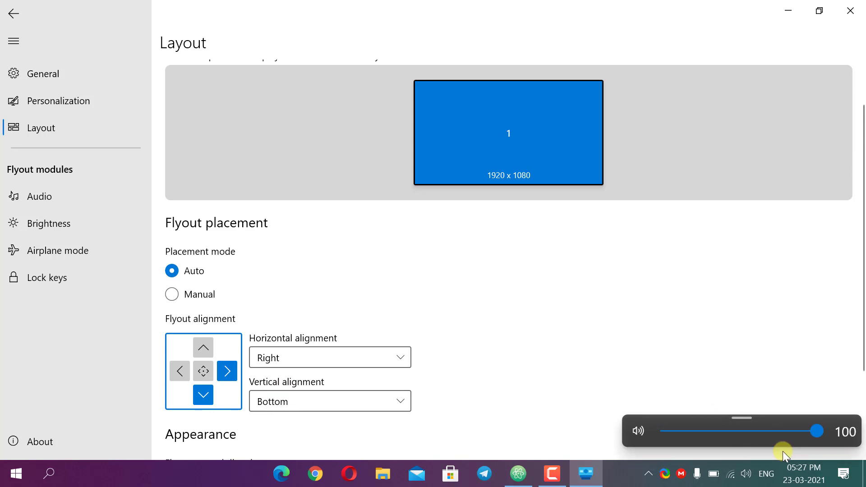
Set the flyout's vertical alignment to Top and horizontal alignment to Left, and preview it with a volume change.
left_click(299, 398)
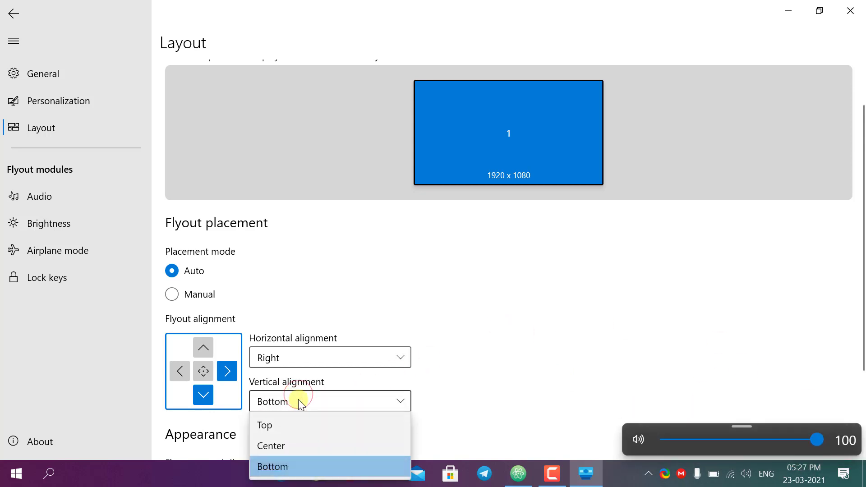
left_click(290, 419)
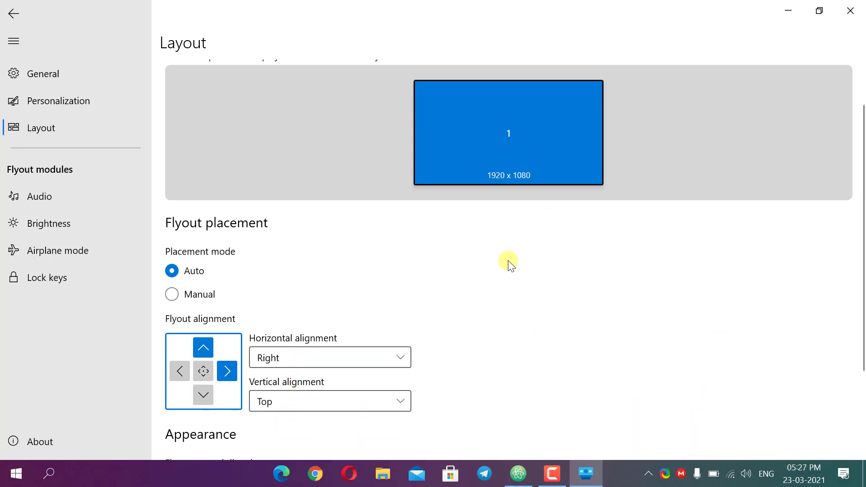
left_click(299, 361)
left_click(274, 383)
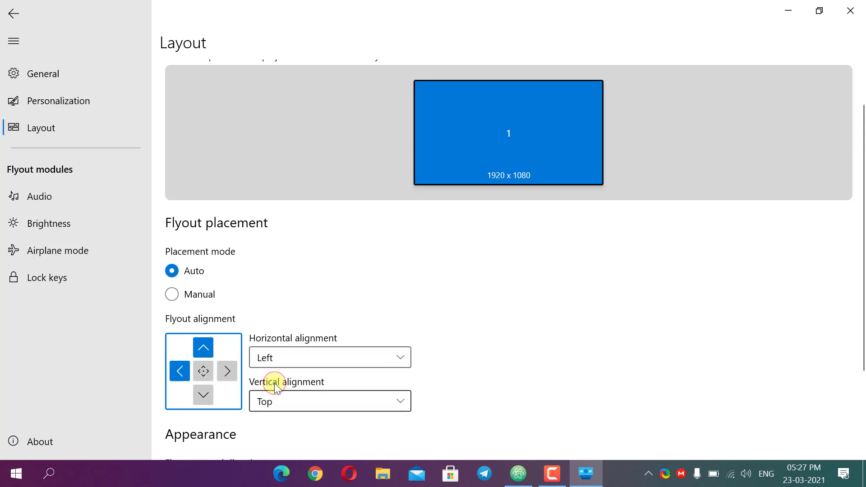
key("XF86AudioRaiseVolume")
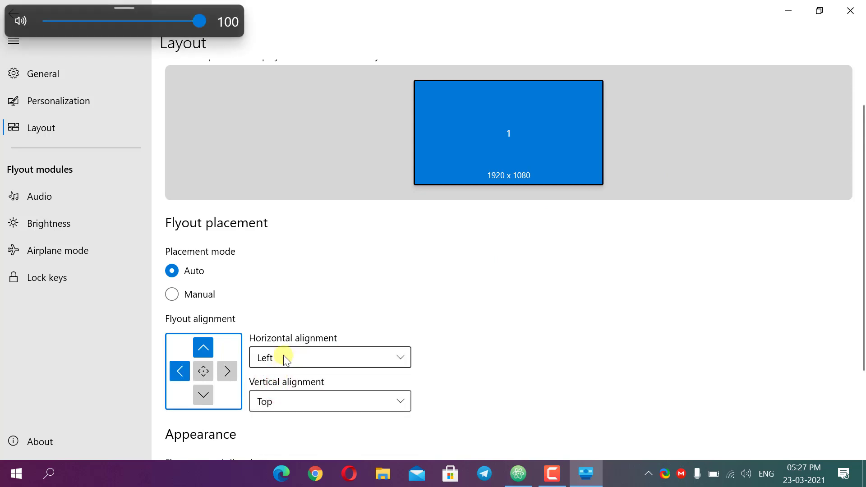
Center the flyout both horizontally and vertically on the alignment grid and preview it with a volume change.
left_click(204, 372)
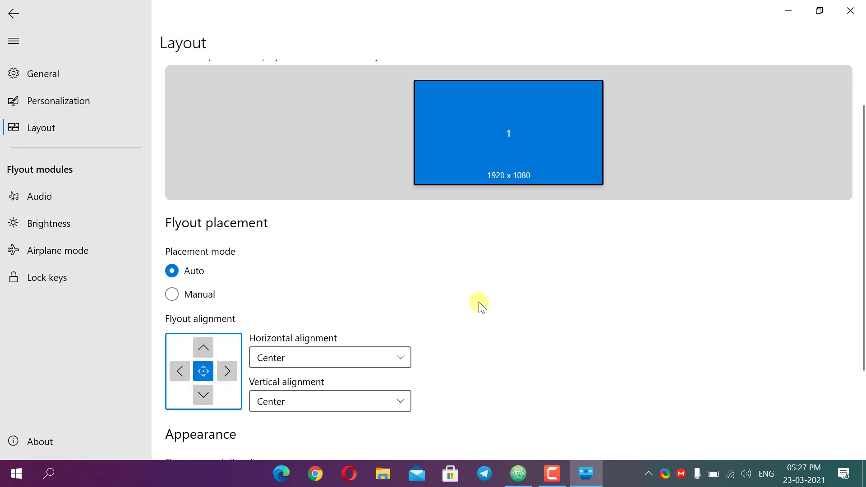
key("XF86AudioRaiseVolume")
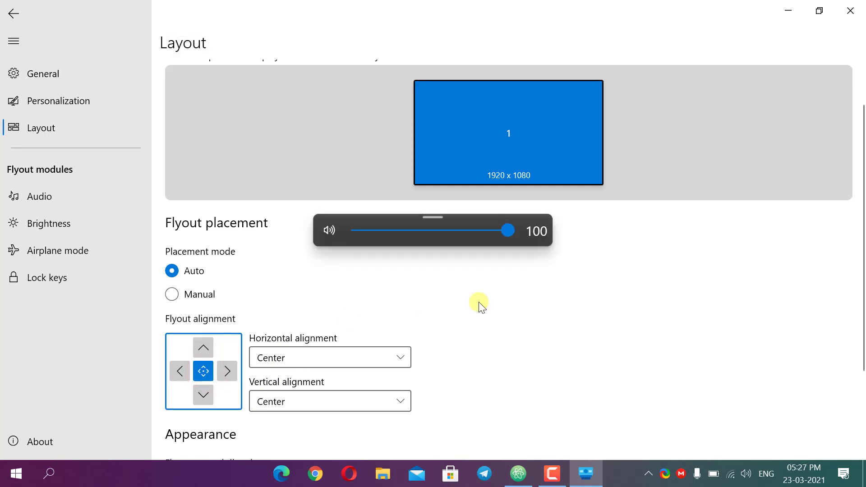
key("super+d")
key("super+d")
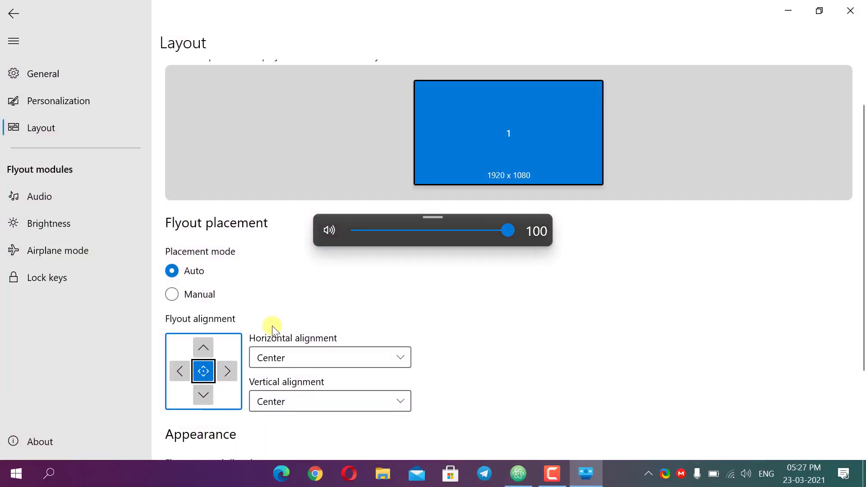
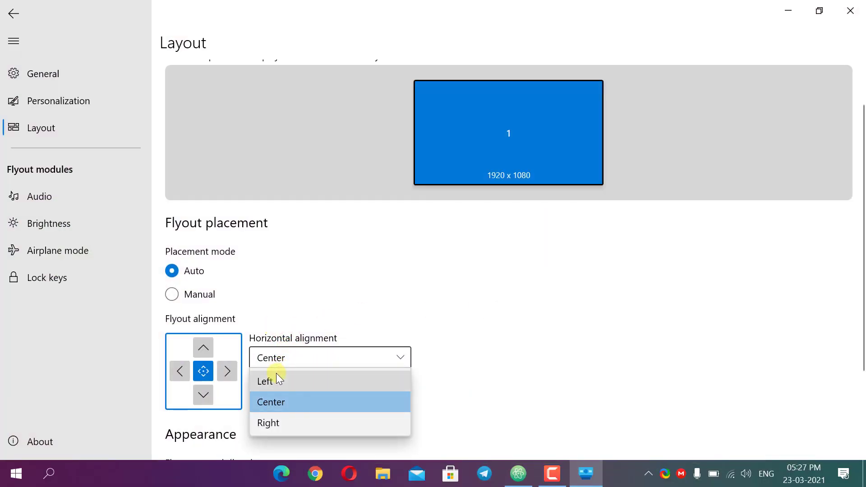
Align the flyout to the bottom center of the display and check its placement with a volume change.
left_click(279, 359)
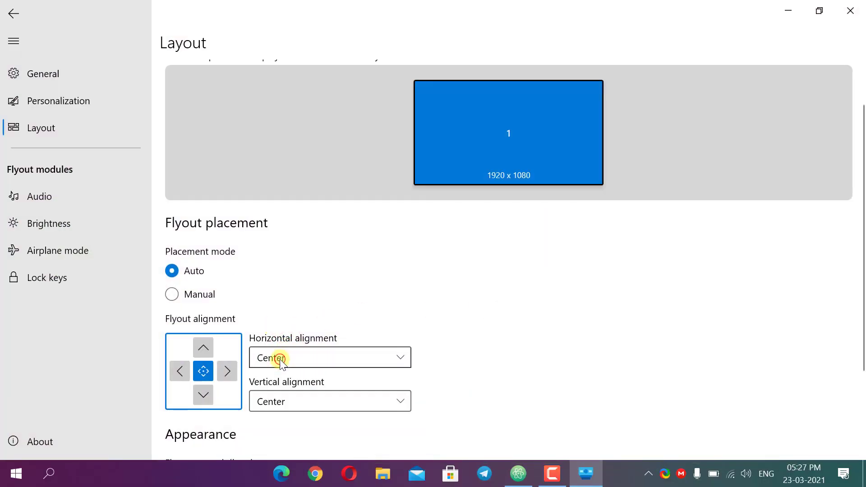
left_click(209, 388)
scroll(291, 384, "down", 1)
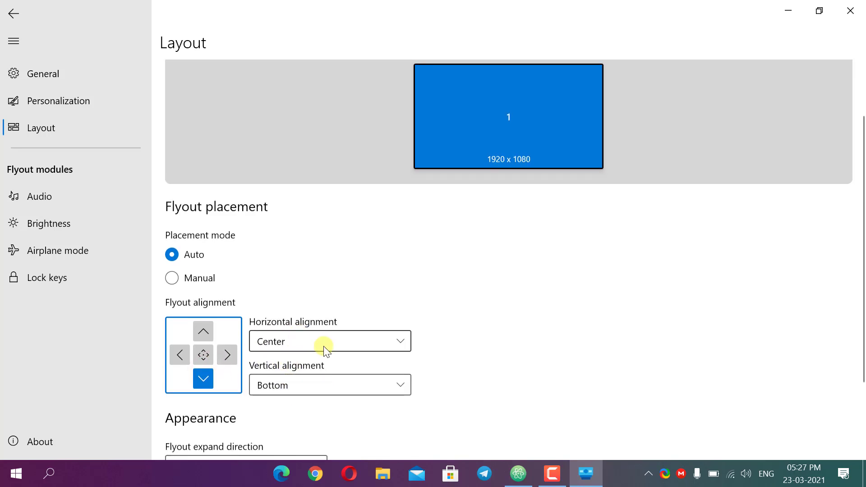
key("XF86AudioRaiseVolume")
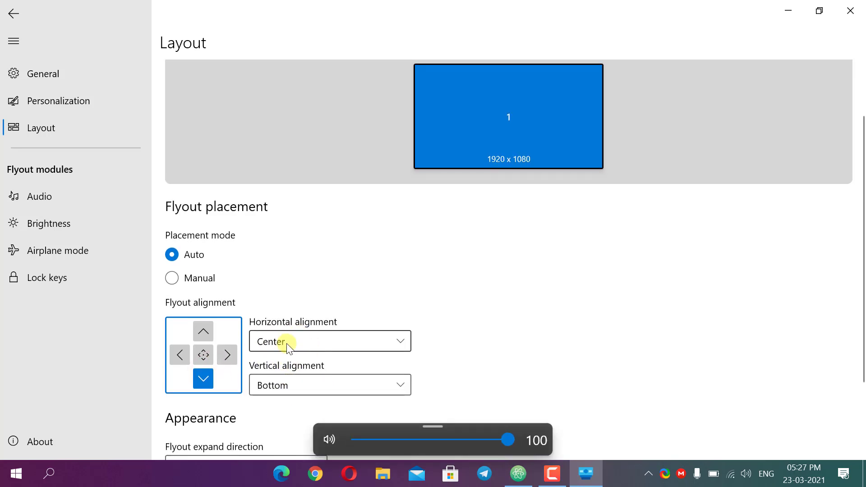
Switch the placement mode to Manual and align the flyout to default position X 100, Y 70.
scroll(287, 347, "down", 3)
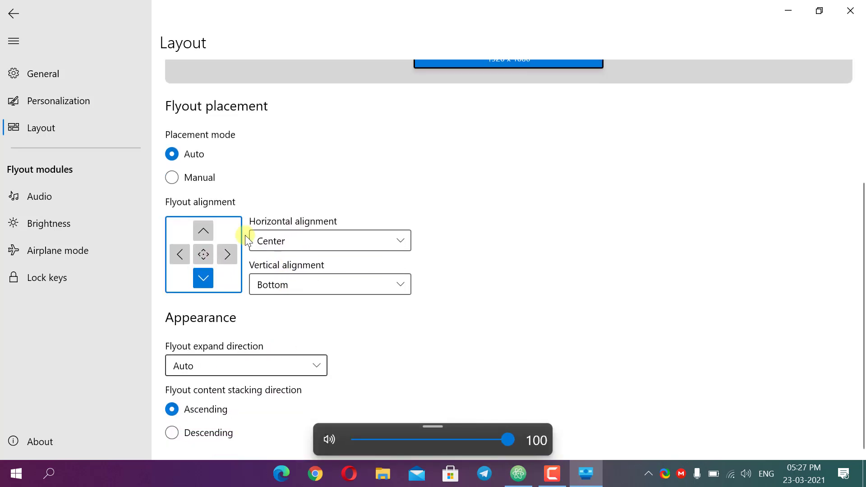
left_click(205, 180)
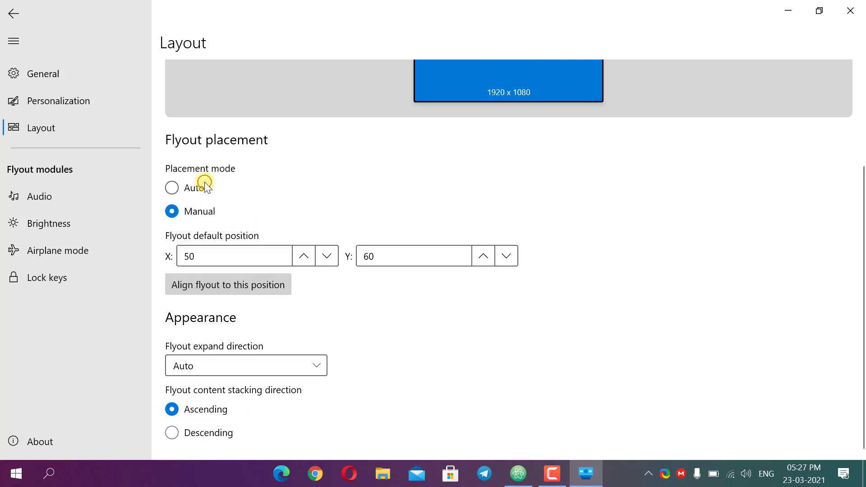
left_click(223, 257)
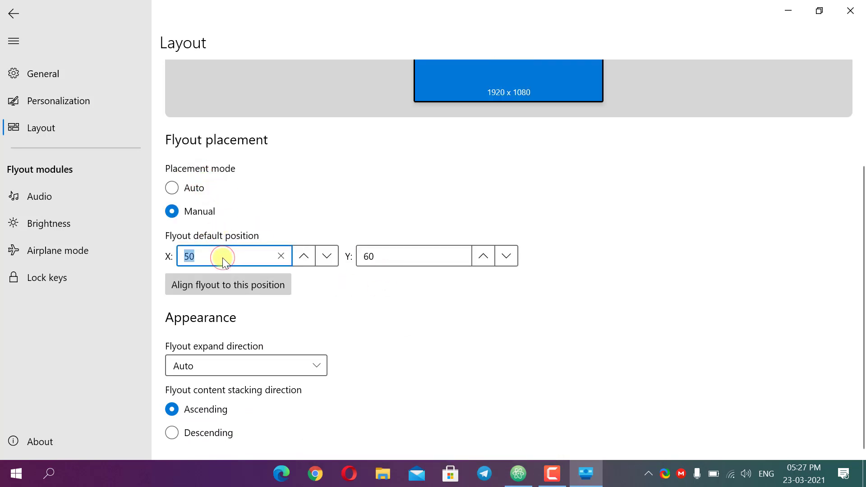
key("BackSpace")
type("100")
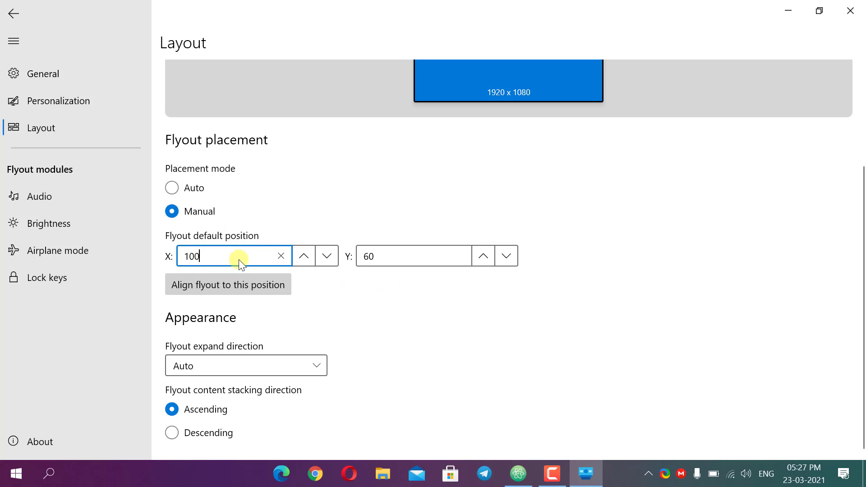
left_click(392, 258)
key("BackSpace")
type("70")
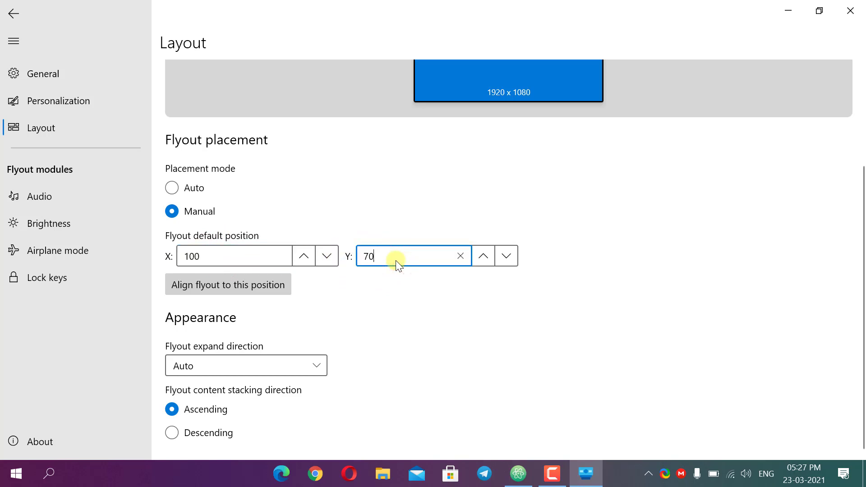
left_click(223, 278)
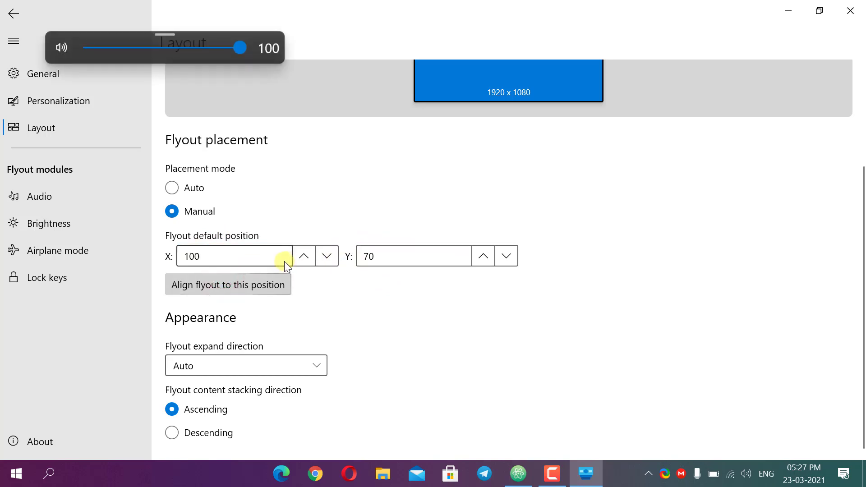
Change the manual default position to X 200, Y 100 and align the flyout to it.
left_click(249, 253)
key("BackSpace")
type("200")
left_click(239, 285)
left_click(368, 254)
key("BackSpace")
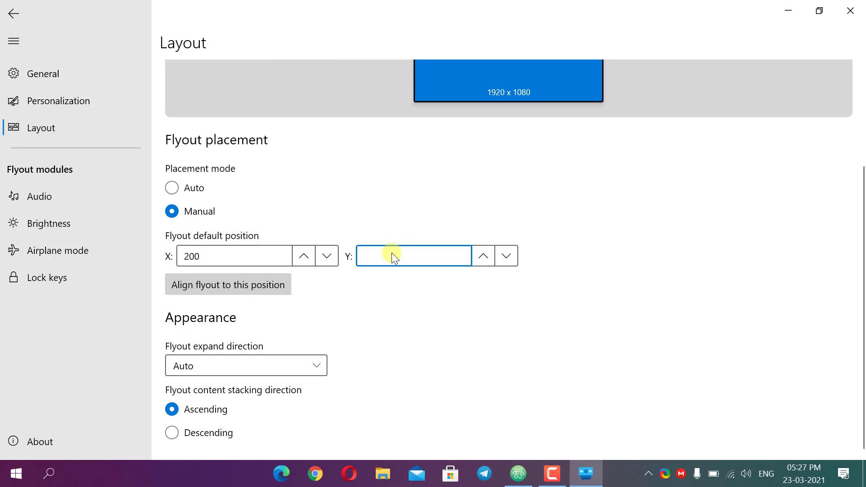
type("100")
left_click(263, 285)
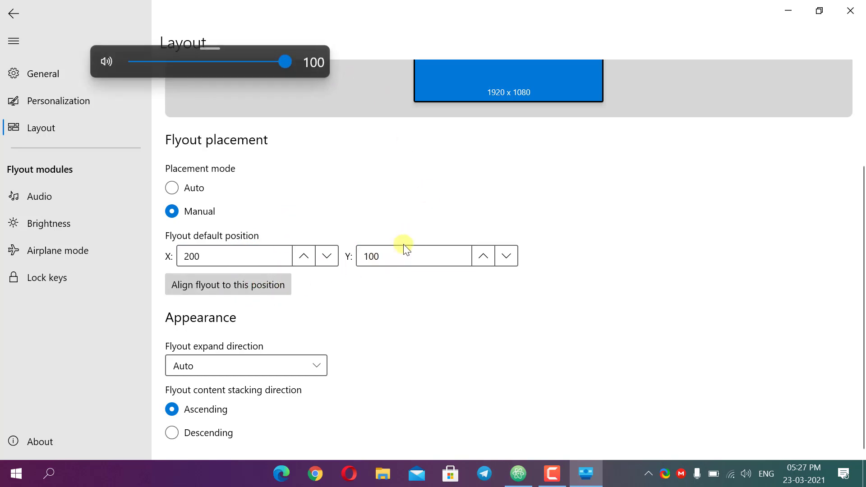
Set the manual default position's Y value to 400 and align the flyout to it.
left_click_drag(484, 254, 485, 255)
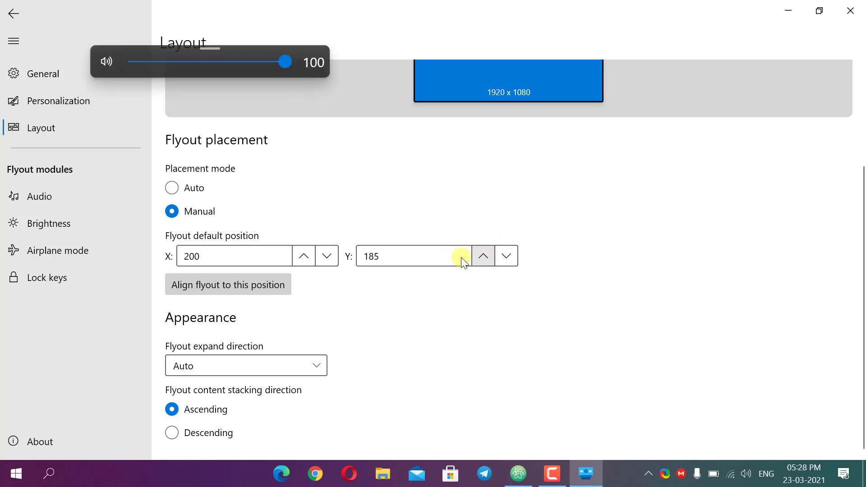
left_click(446, 262)
type("200")
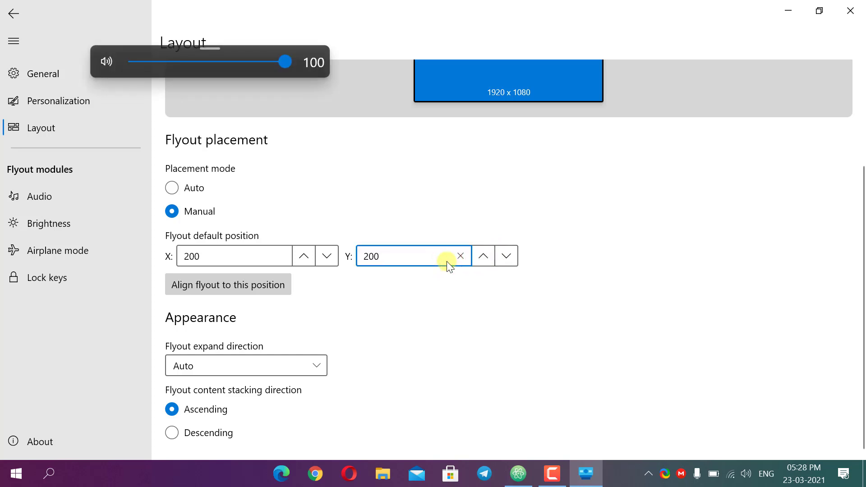
key("ctrl+a")
key("BackSpace")
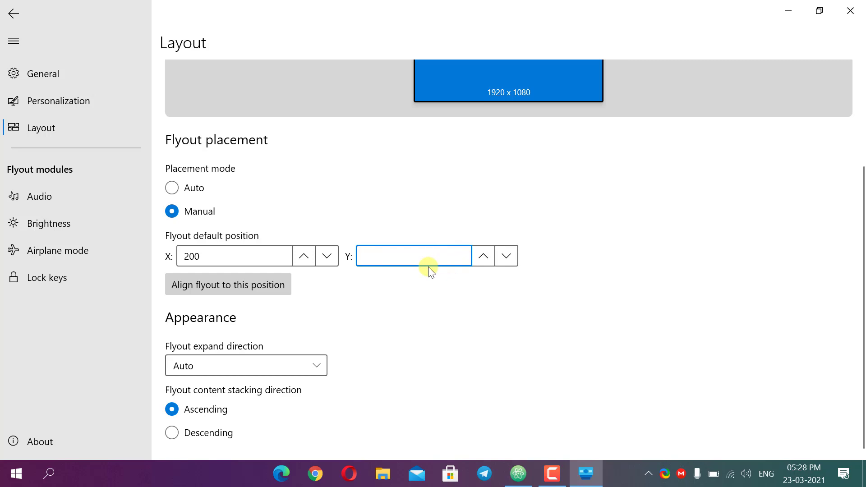
type("400")
left_click(245, 276)
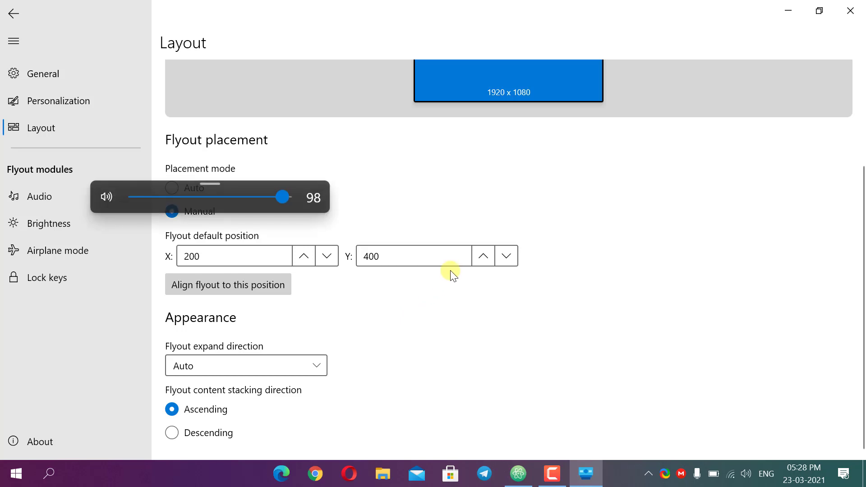
Make the manual default position's X value -200 and align the flyout to it.
left_click(211, 258)
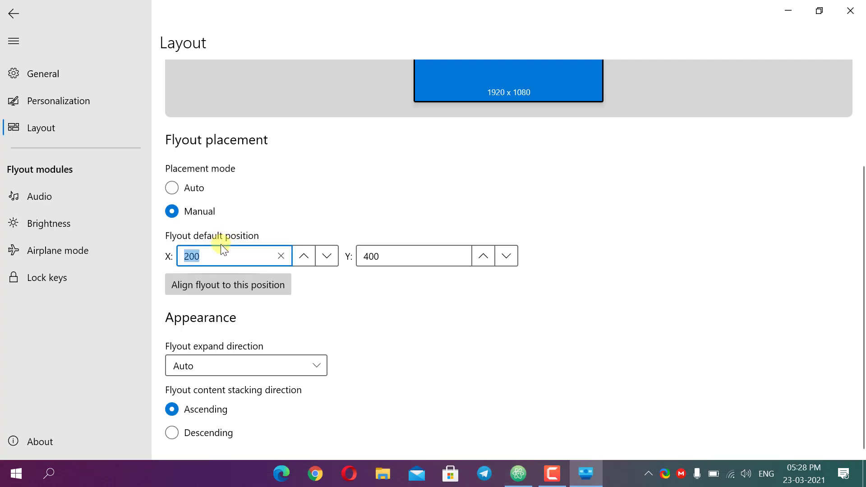
key("Home")
type("-")
left_click(243, 286)
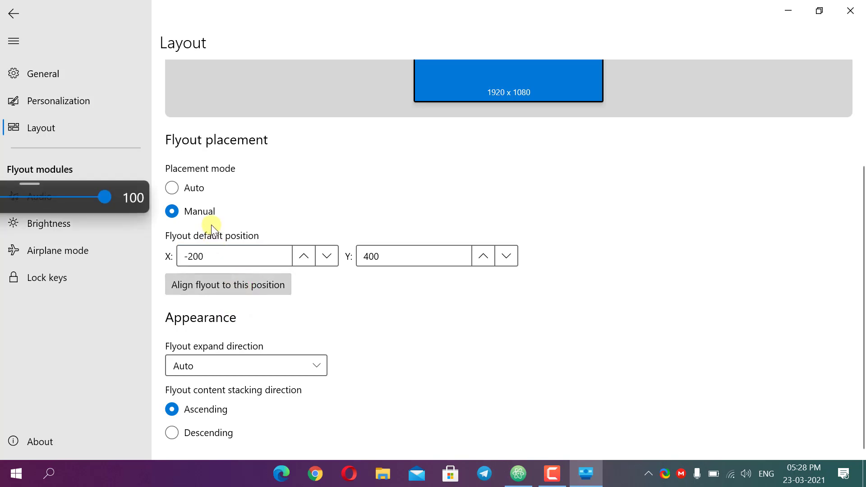
Set the placement mode back to Auto and check the flyout's position by changing the volume.
left_click(195, 192)
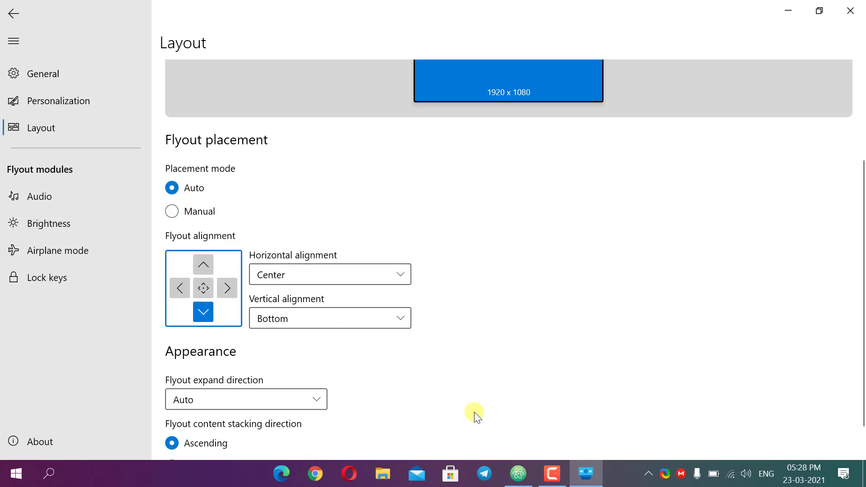
scroll(490, 419, "down", 1)
key("XF86AudioRaiseVolume")
key("XF86AudioLowerVolume")
key("XF86AudioRaiseVolume")
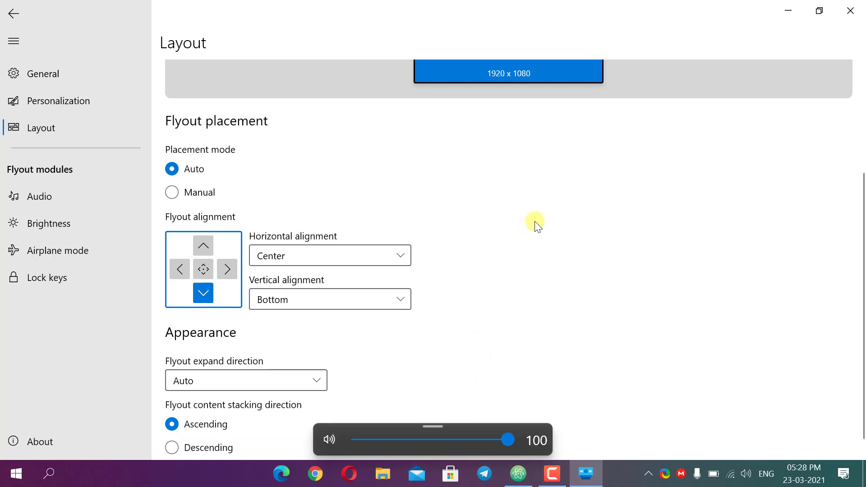
Look at the flyout expand direction options without changing them and bring up the volume flyout.
scroll(534, 224, "down", 1)
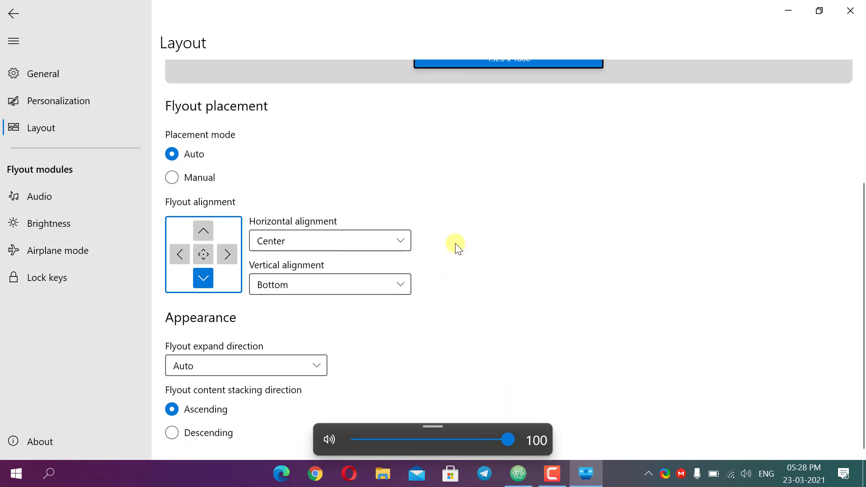
left_click(235, 365)
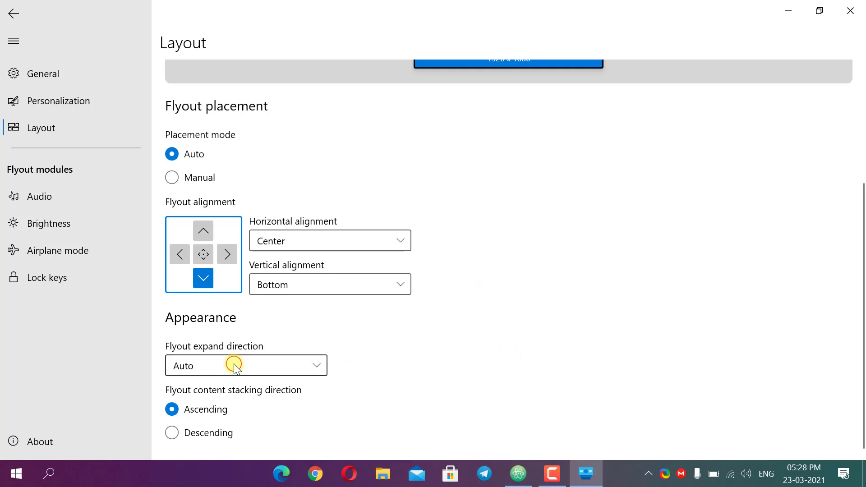
left_click(430, 354)
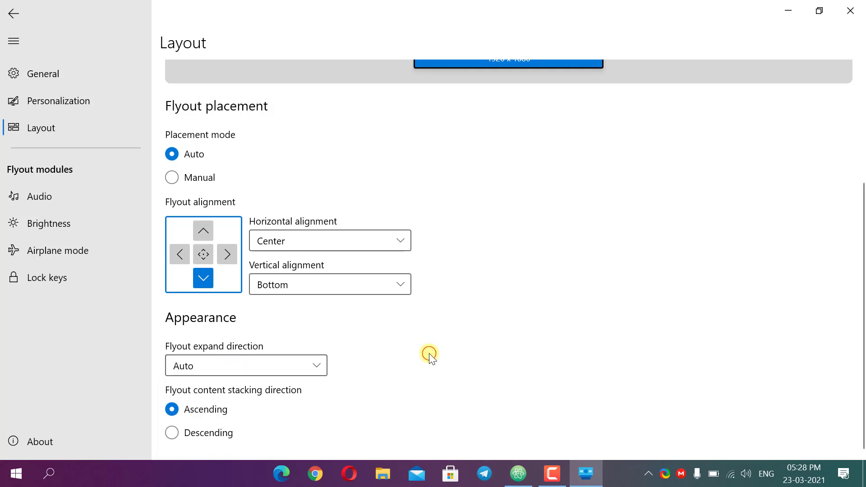
key("XF86AudioRaiseVolume")
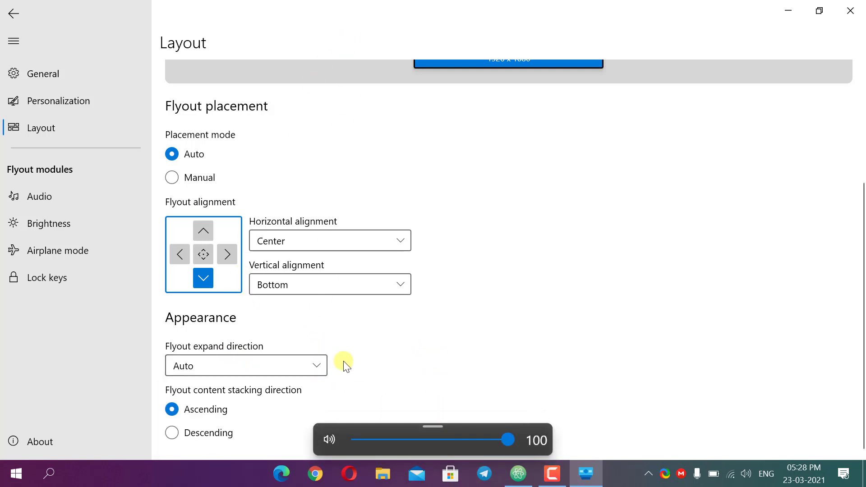
Try the Down flyout expand direction, check it with the volume flyout, and set the direction back to Auto.
left_click(284, 357)
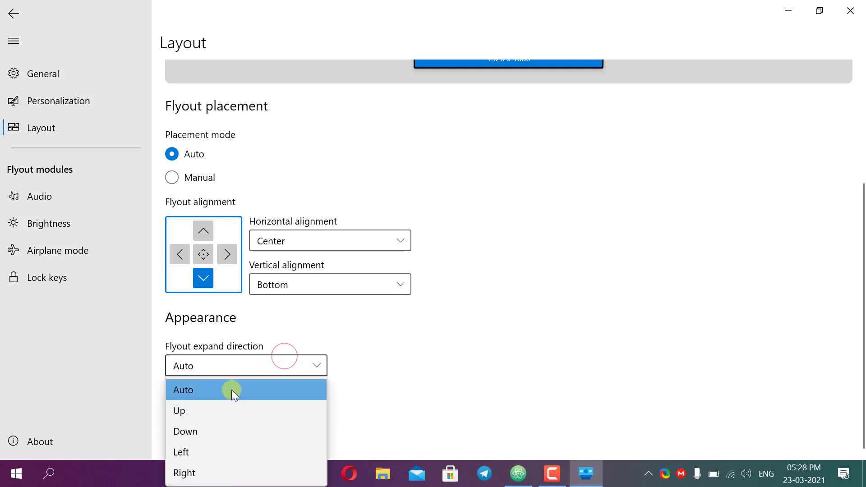
left_click(212, 426)
key("XF86AudioRaiseVolume")
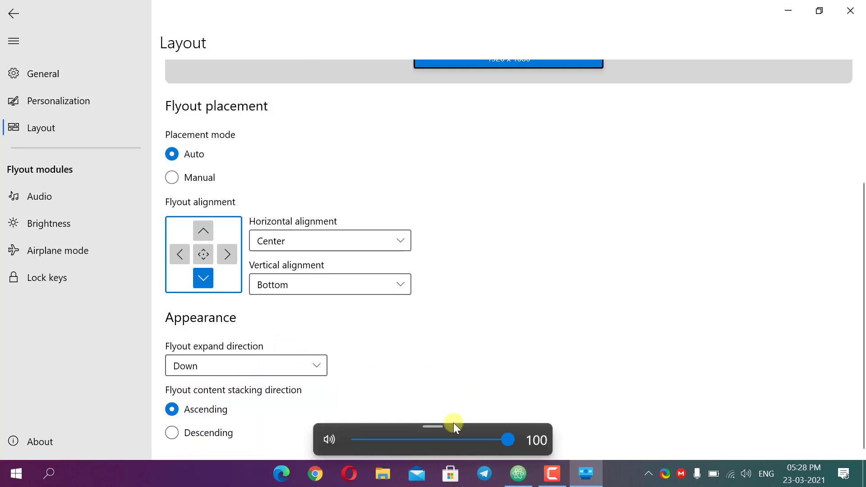
left_click(215, 366)
left_click(202, 384)
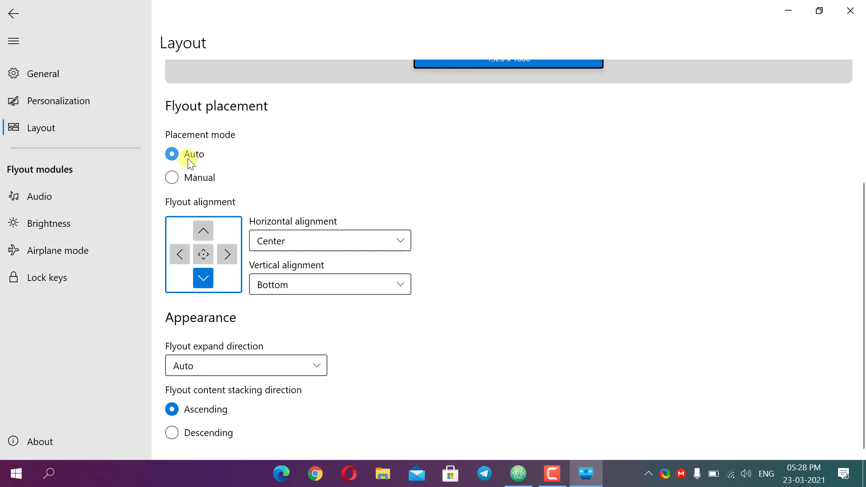
In the Audio module, try the volume flyout with both GSMTC options off, and turn both options back on.
left_click(72, 196)
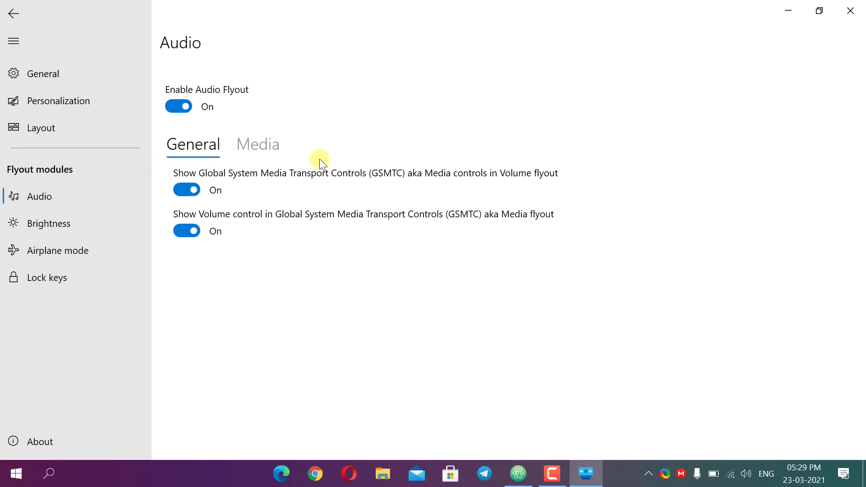
left_click(258, 149)
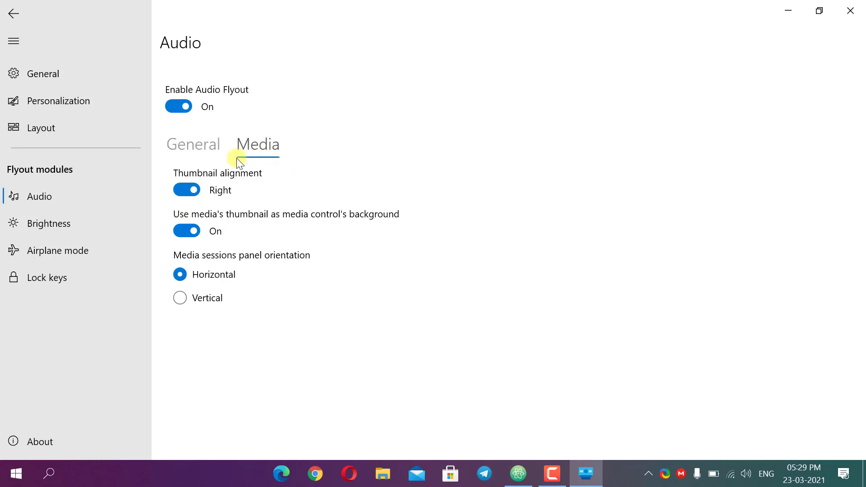
left_click(207, 152)
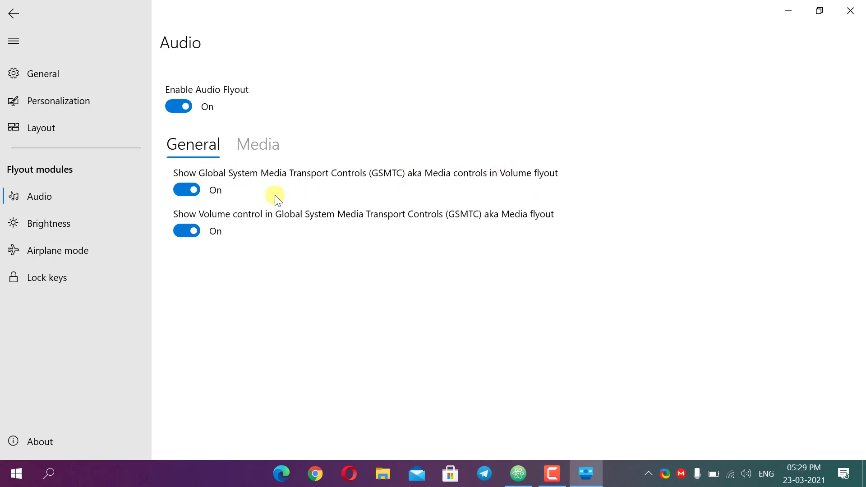
left_click(194, 191)
left_click(194, 226)
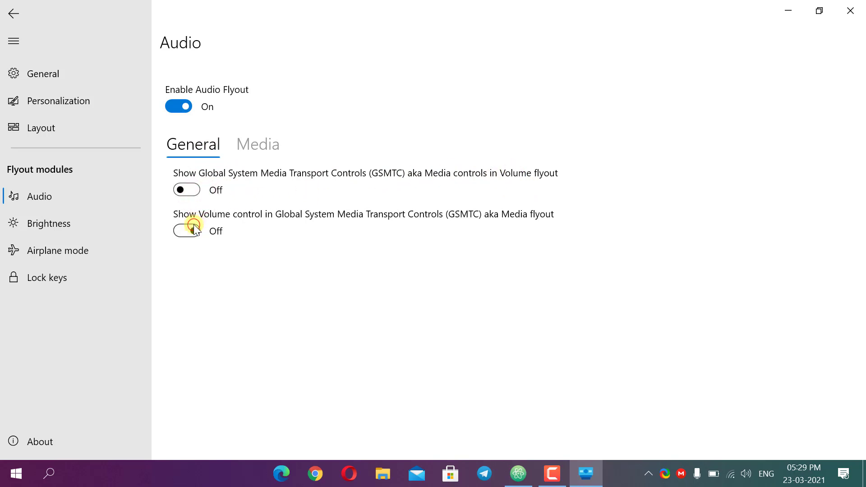
key("XF86AudioRaiseVolume")
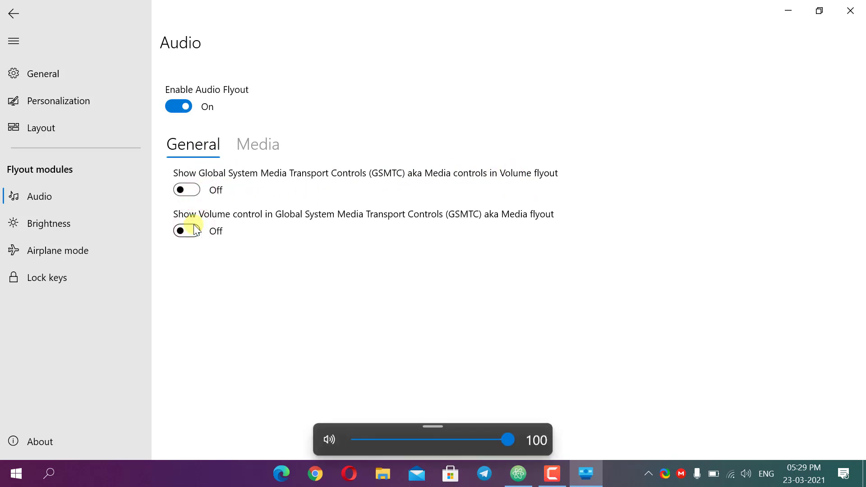
left_click(194, 229)
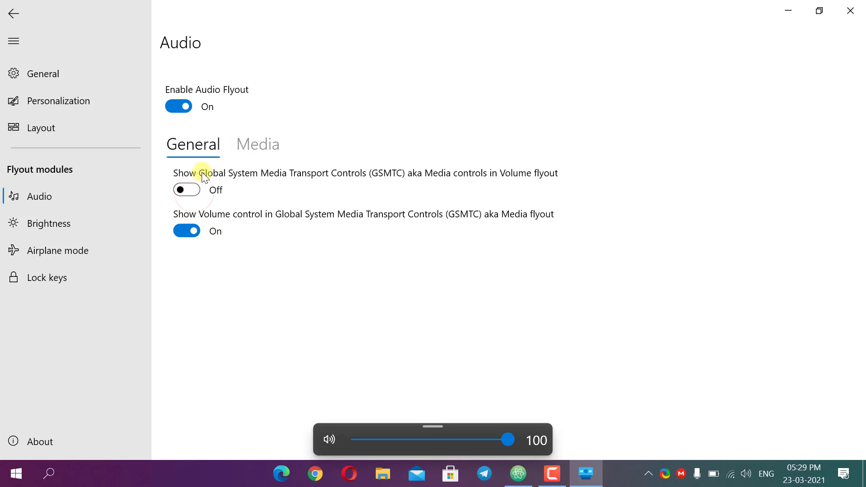
left_click(196, 179)
Switch the audio flyout's media thumbnail alignment to Left and set it back to Right.
left_click(249, 145)
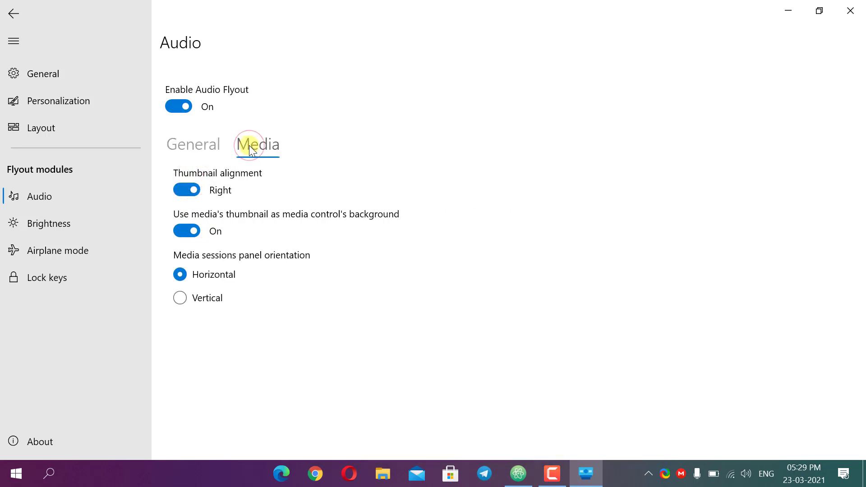
left_click(193, 191)
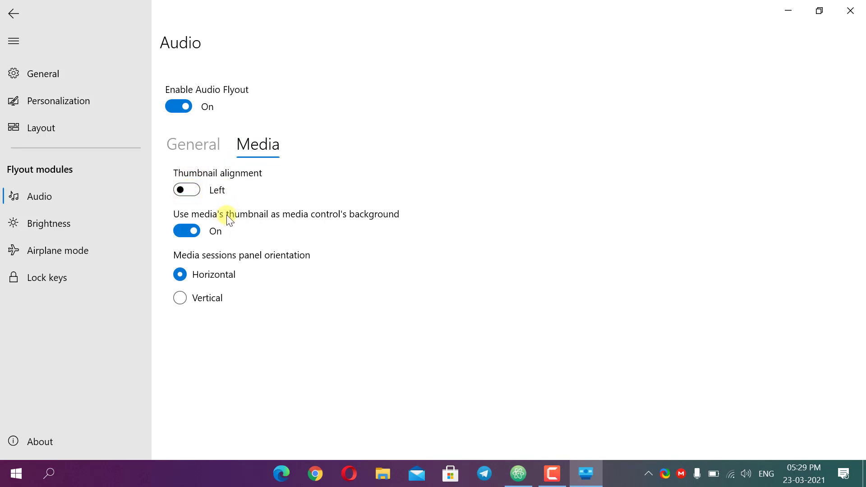
left_click(185, 191)
View the Brightness module's settings and check its flyout by changing the screen brightness down and up.
left_click(45, 224)
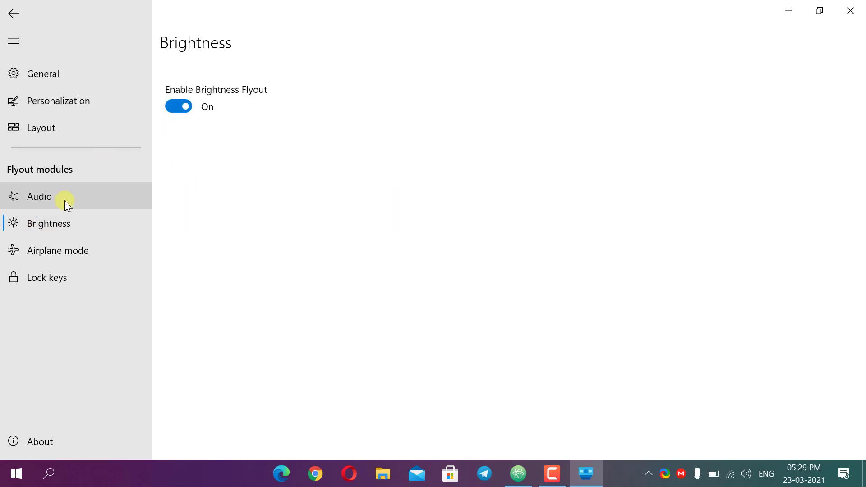
key("XF86MonBrightnessDown")
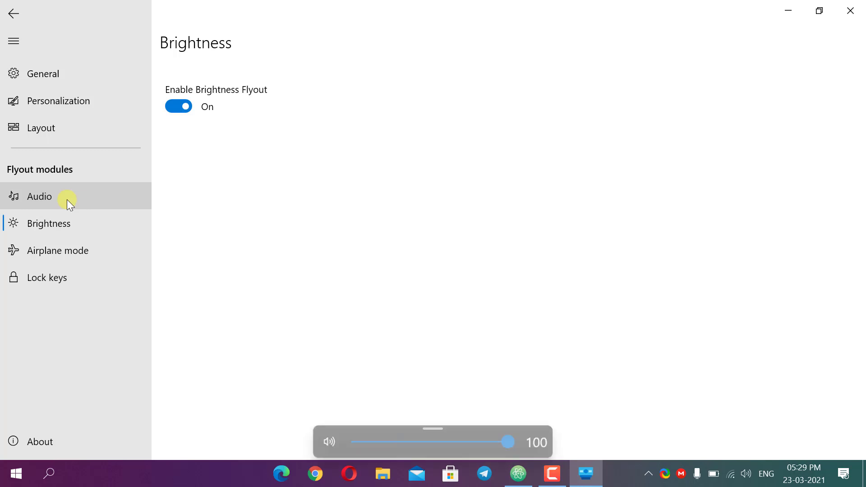
key("XF86MonBrightnessUp")
key("XF86MonBrightnessDown")
Disable the Brightness flyout to view the Windows default one, re-enable it, and check it by changing the brightness.
left_click(185, 105)
key("XF86MonBrightnessUp")
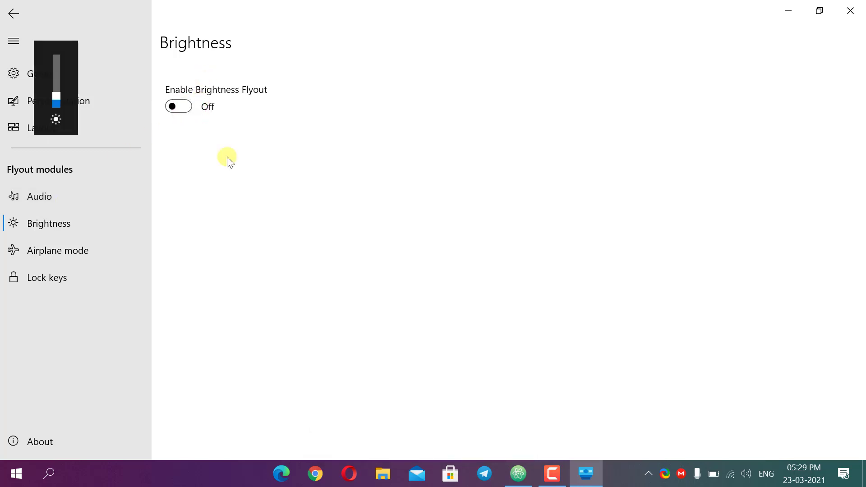
left_click(56, 97)
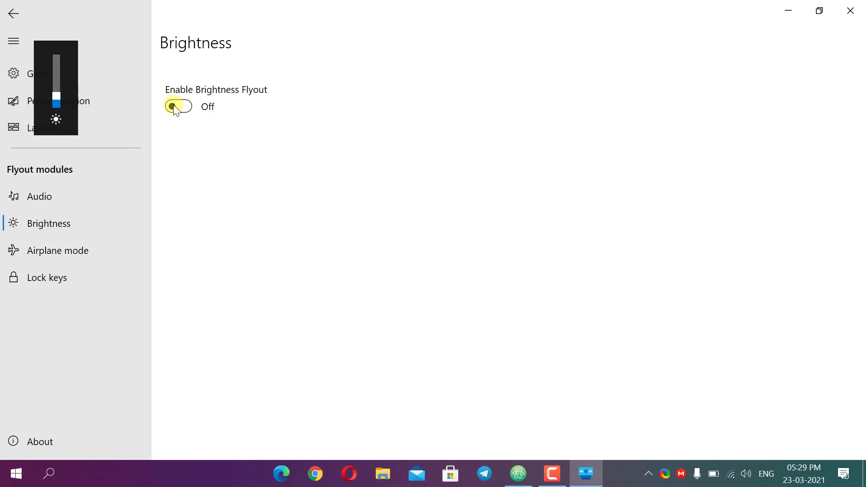
left_click(173, 105)
key("XF86MonBrightnessUp")
key("XF86MonBrightnessDown")
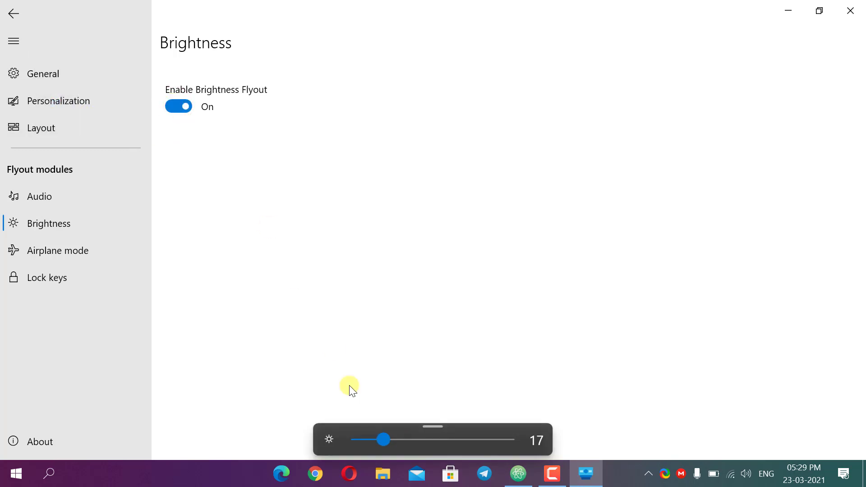
View the Airplane mode module's settings and check its flyout by switching airplane mode on and off.
left_click(88, 253)
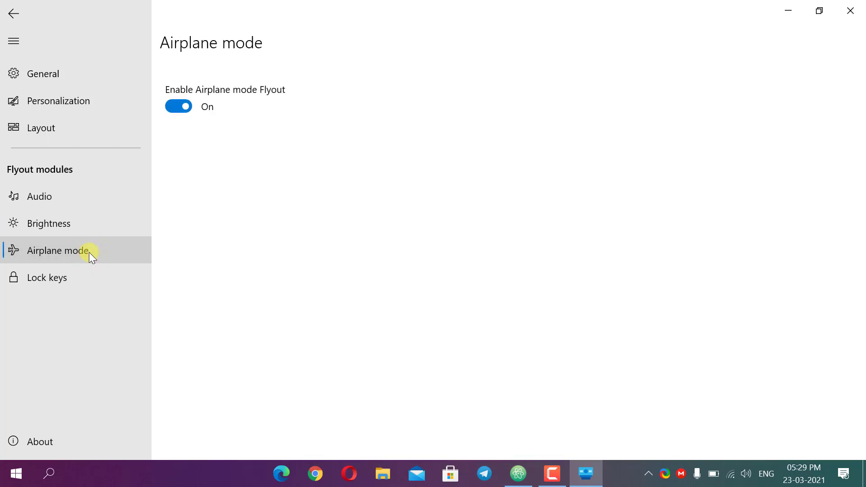
key("XF86RFKill")
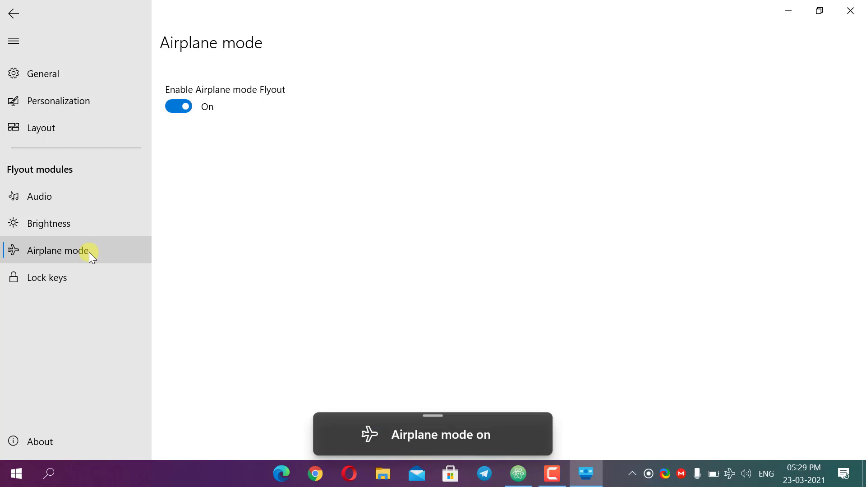
key("XF86RFKill")
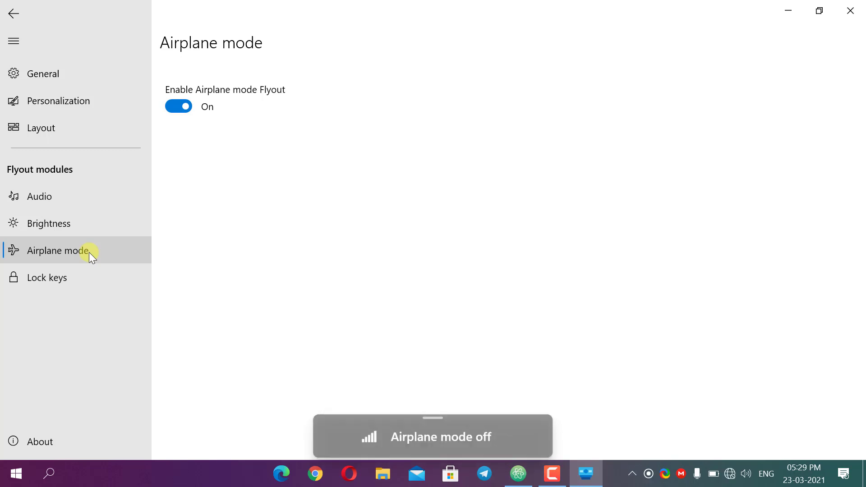
View the Lock keys module's settings and check its flyout by toggling Caps lock on and off.
left_click(108, 272)
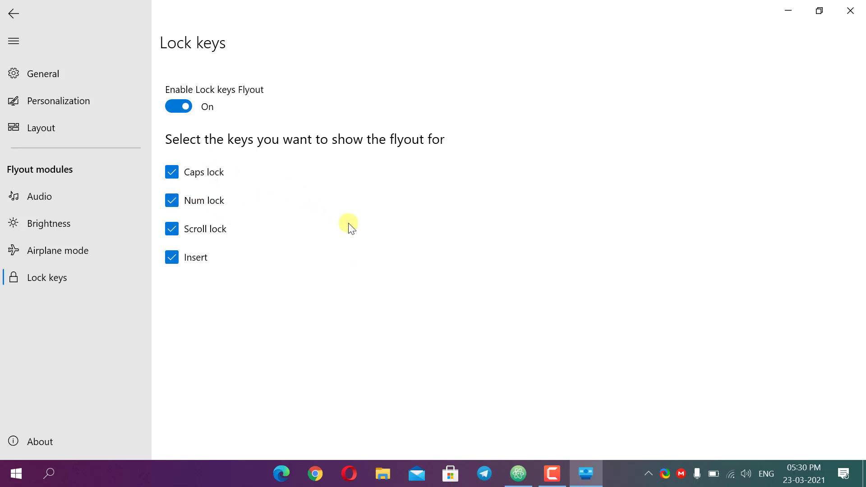
key("Caps_Lock")
key("Caps_Lock")
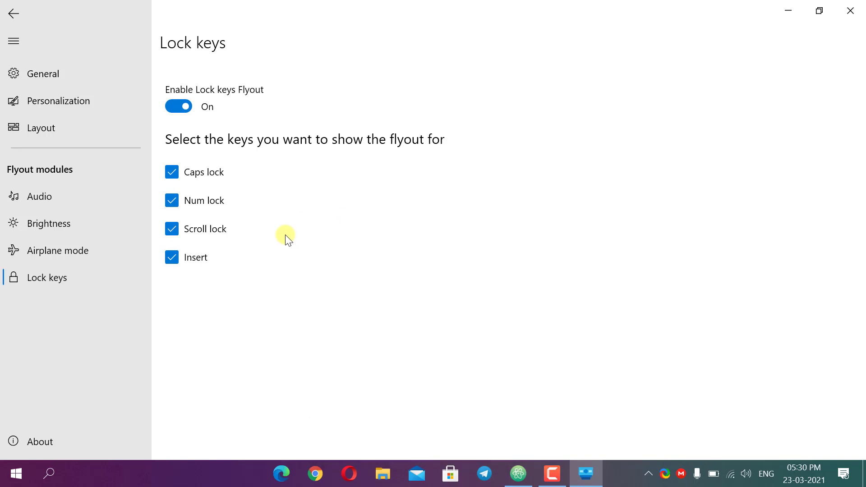
Look at the flyout list in Atom, show the desktop, and check the Insert flyout by toggling Insert/Overtype mode repeatedly.
left_click(519, 471)
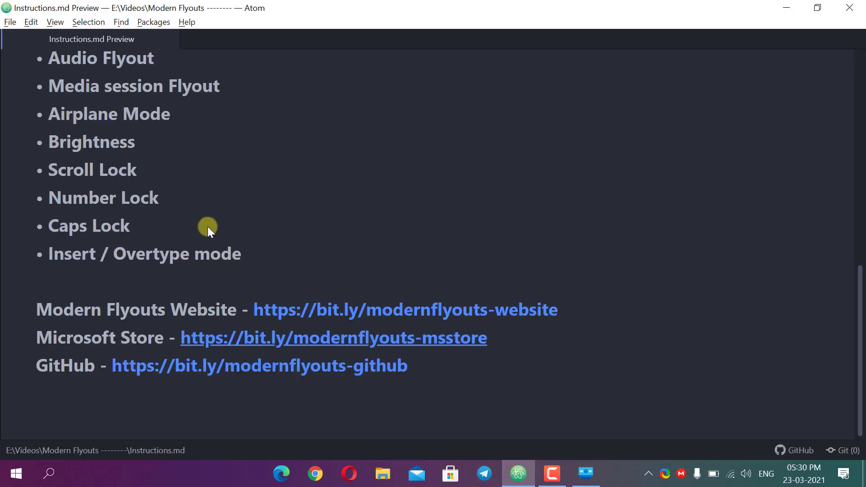
key("super+d")
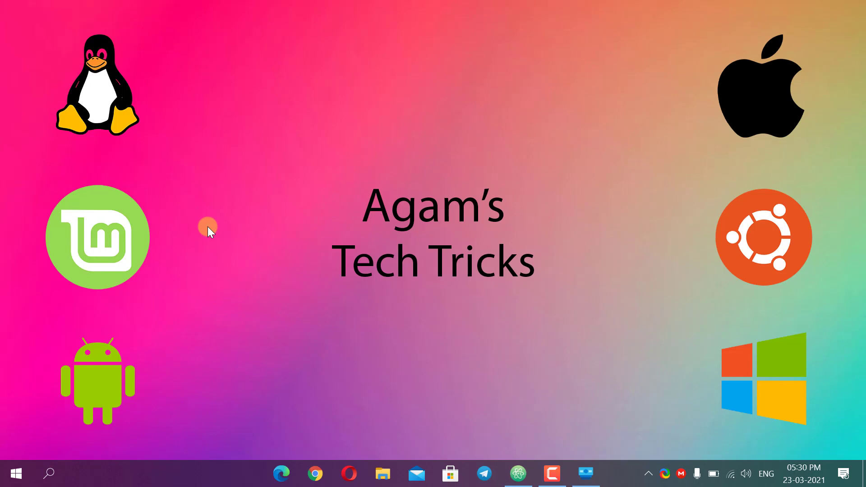
key("Insert")
key("Insert")
key("Insert")
key("Insert")
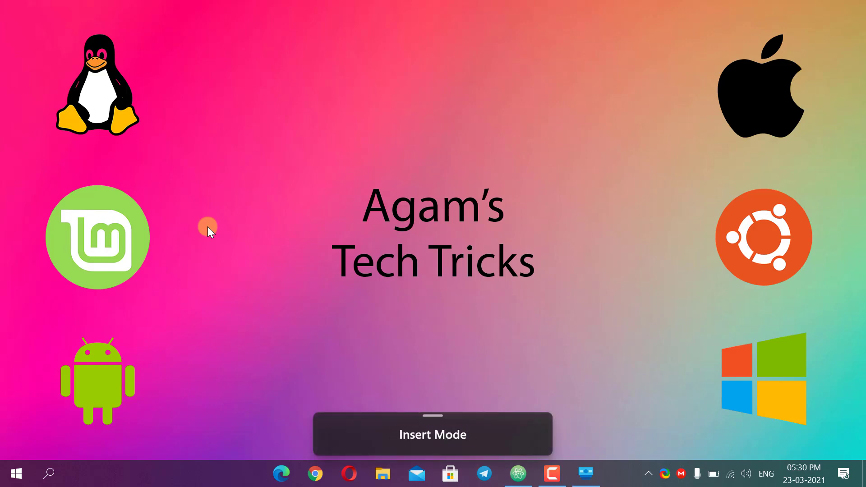
Return to ModernFlyouts, view its General settings, and check the volume flyout by changing the volume up and down.
left_click(585, 473)
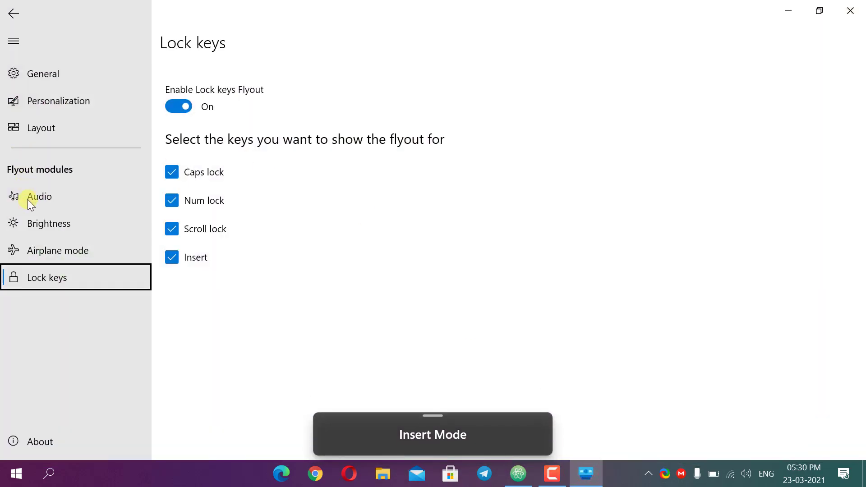
left_click(30, 202)
left_click(19, 71)
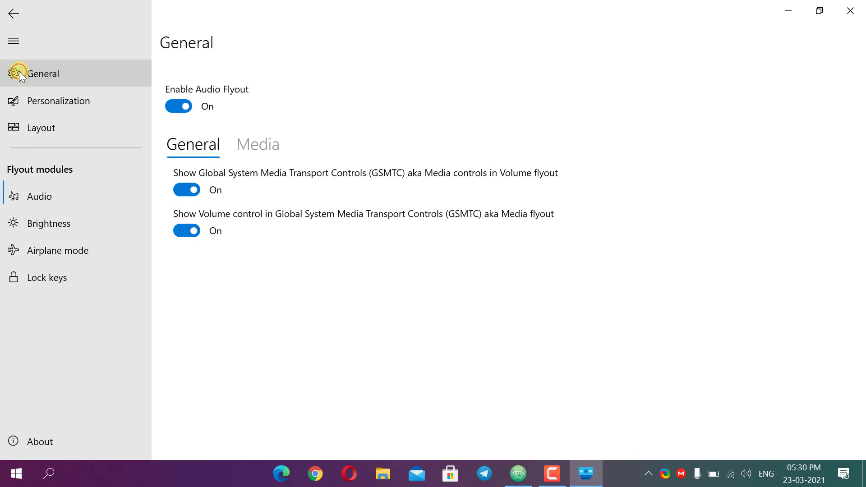
left_click(14, 47)
left_click(15, 48)
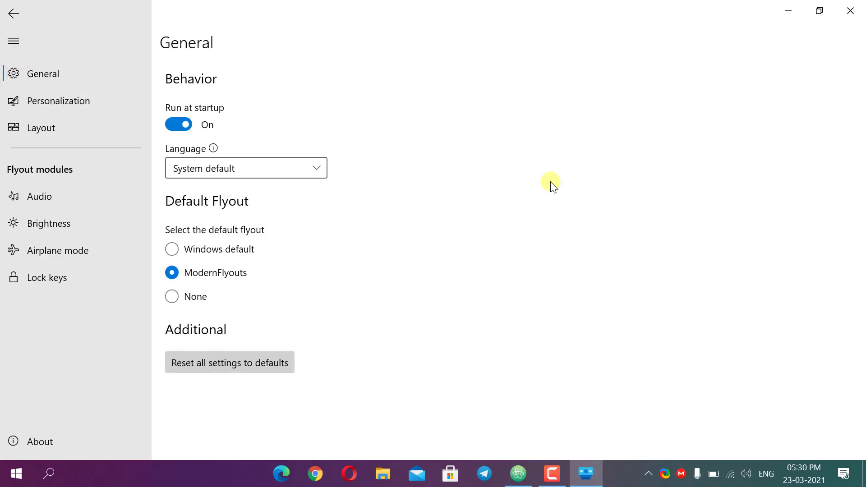
key("XF86AudioRaiseVolume")
key("XF86AudioLowerVolume")
key("XF86AudioRaiseVolume")
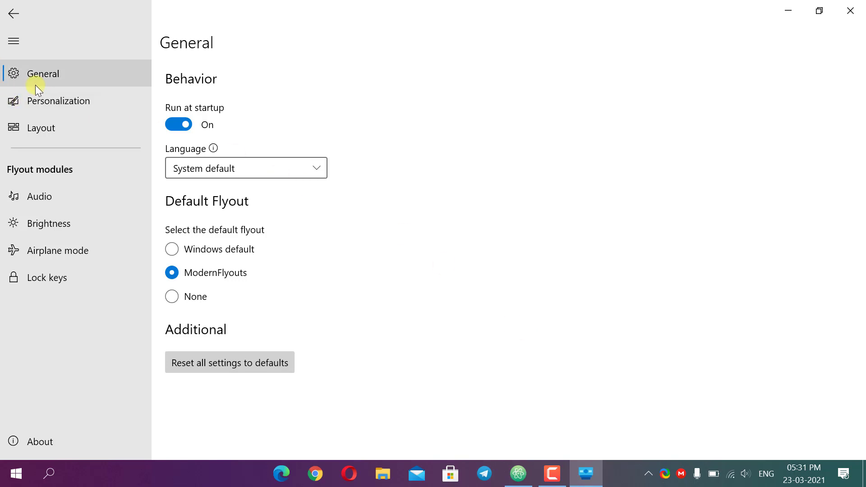
Try Windows default as the default flyout, check it by changing volume and brightness, and reselect ModernFlyouts.
left_click(201, 249)
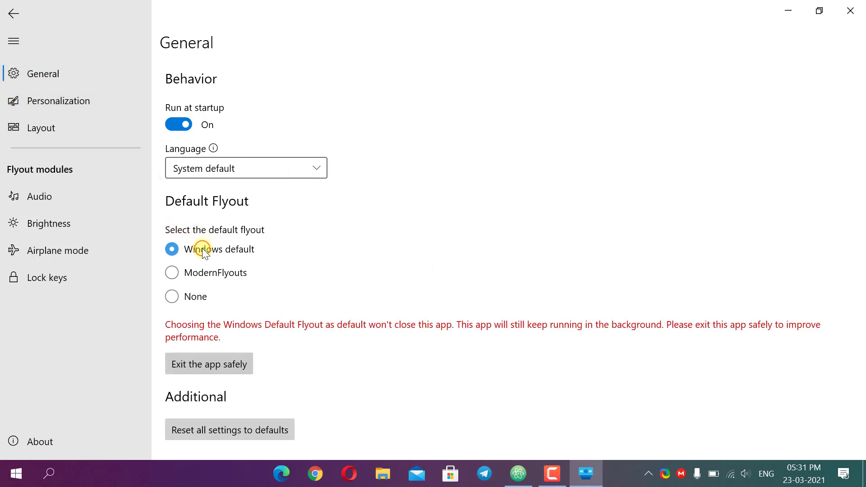
key("XF86AudioLowerVolume")
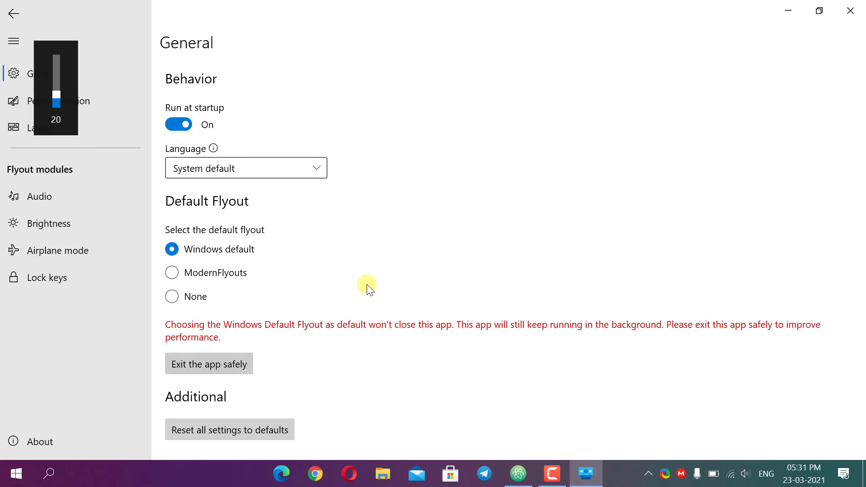
key("XF86AudioLowerVolume")
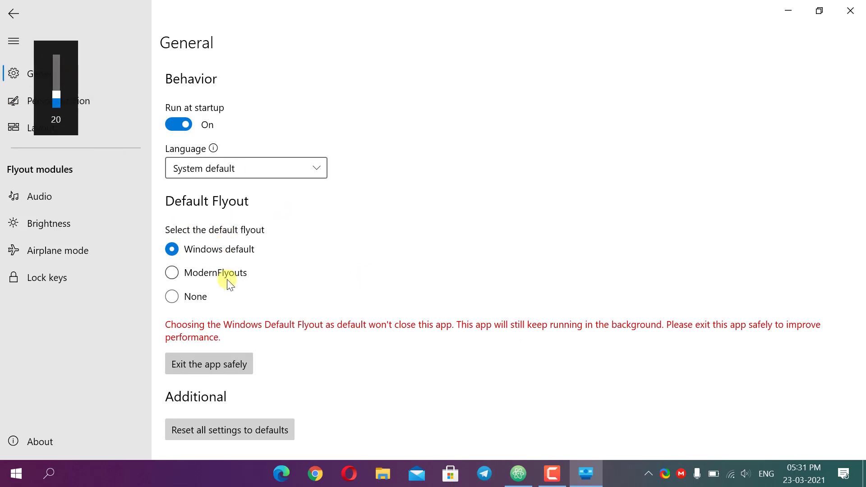
key("XF86MonBrightnessDown")
left_click(220, 278)
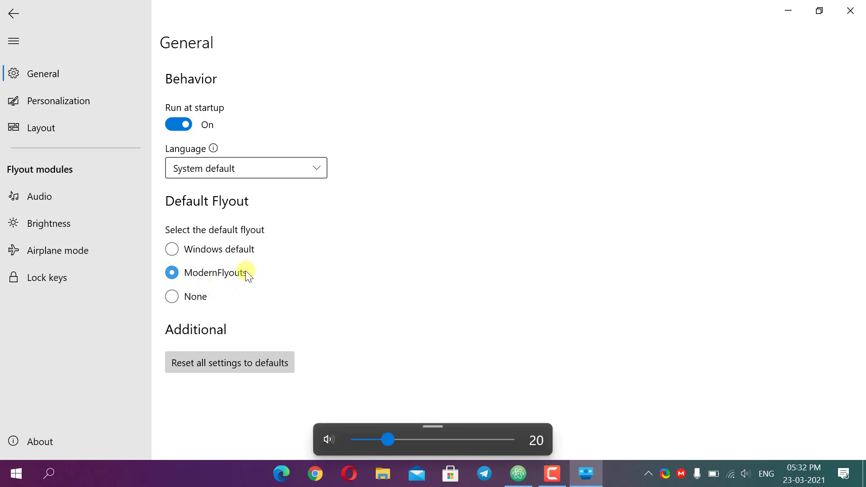
Choose None as the default flyout and set it back to ModernFlyouts.
left_click(196, 296)
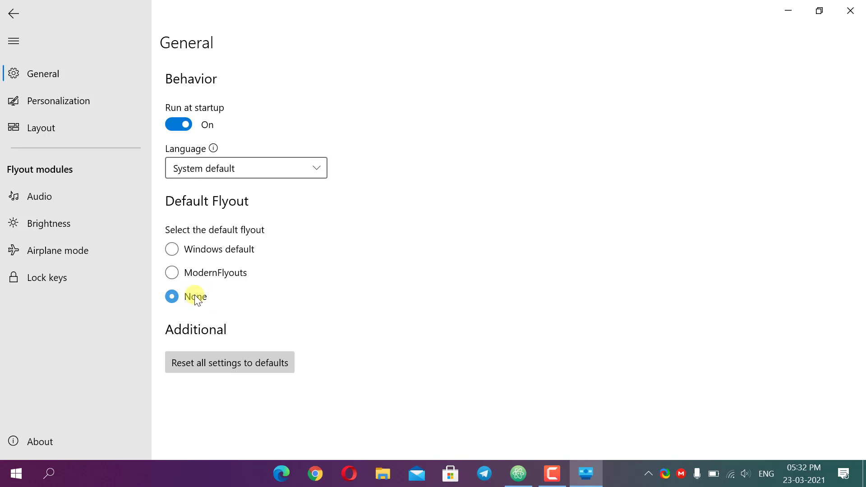
left_click(211, 273)
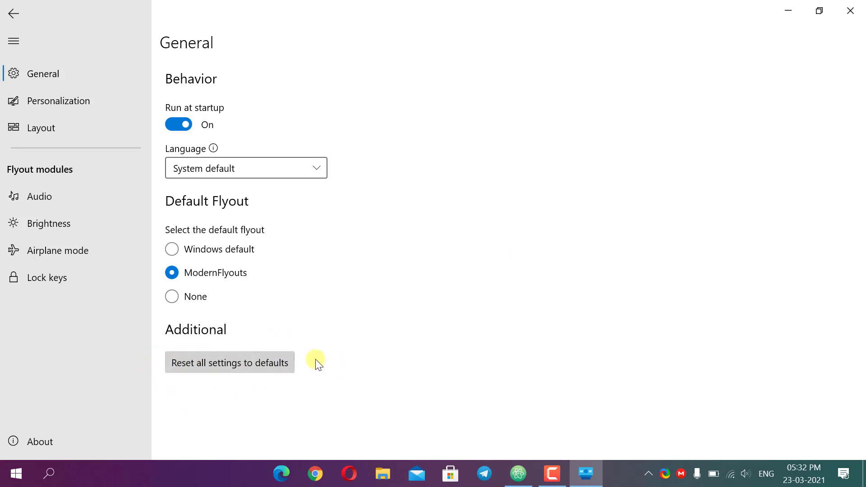
Choose to reset all ModernFlyouts settings to defaults and close the settings window.
left_click(271, 363)
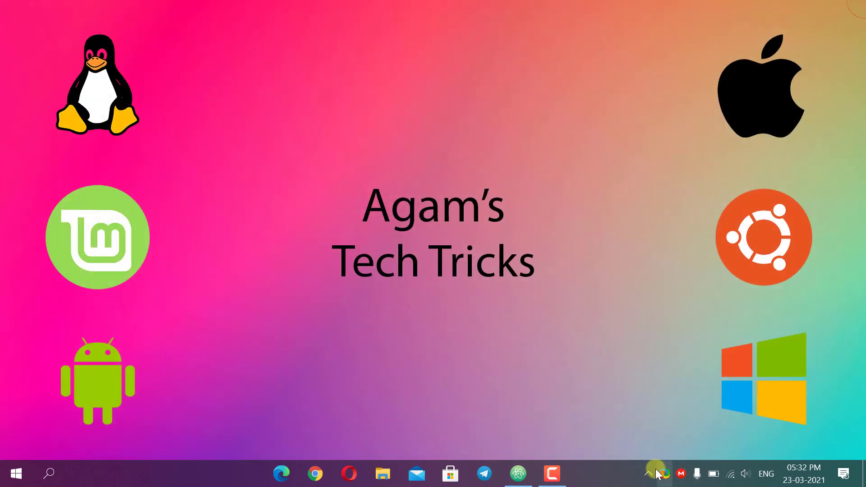
Exit the ModernFlyouts background app running in the system tray and close the list of hidden icons.
left_click(648, 474)
right_click(609, 444)
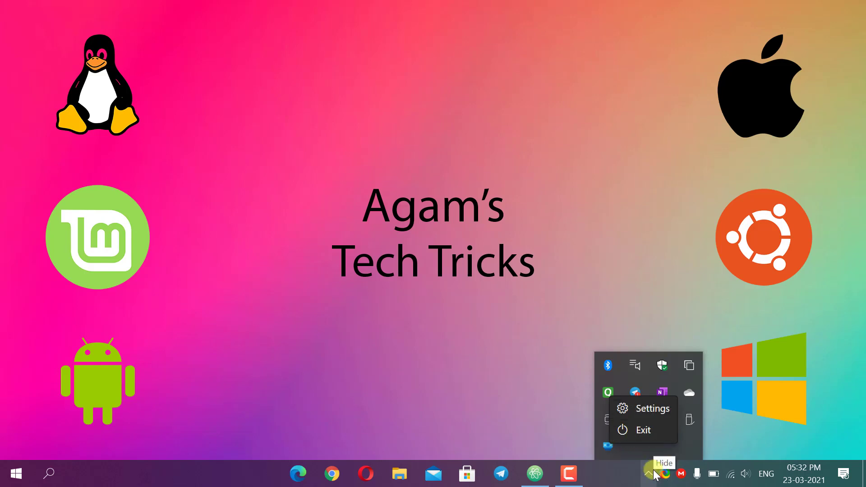
left_click(630, 427)
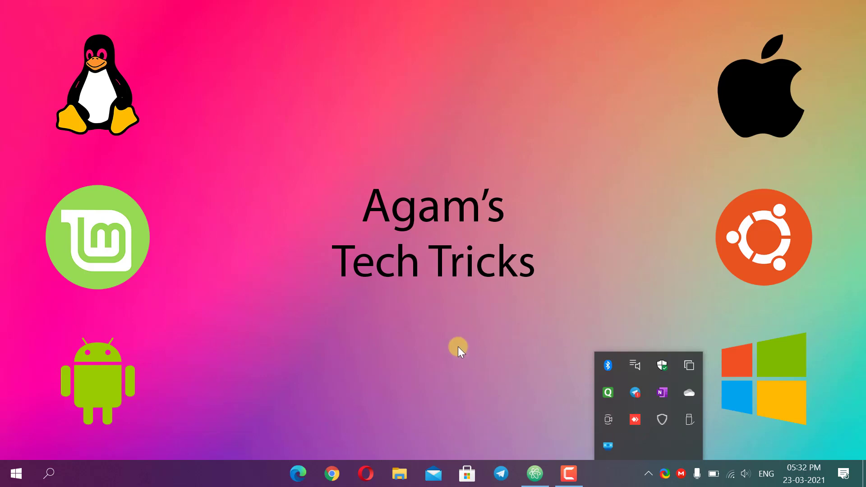
left_click(357, 295)
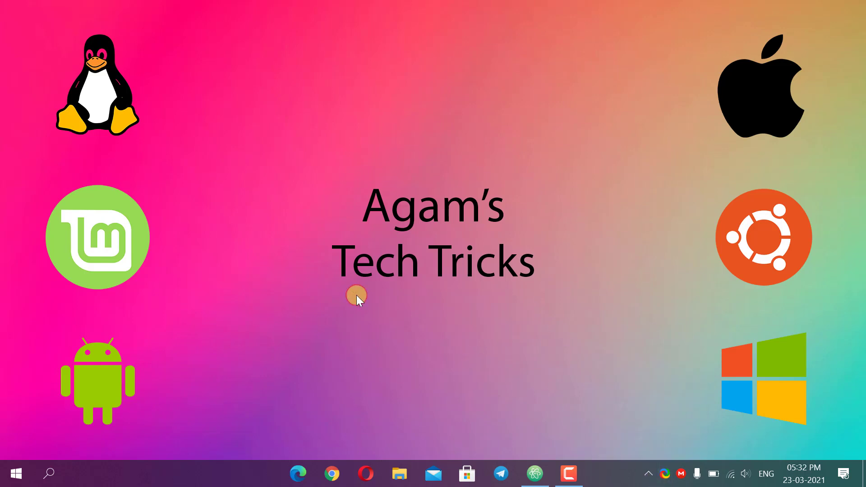
Relaunch ModernFlyouts (Preview) with its settings window open, and check the volume flyout by lowering the volume.
key("super")
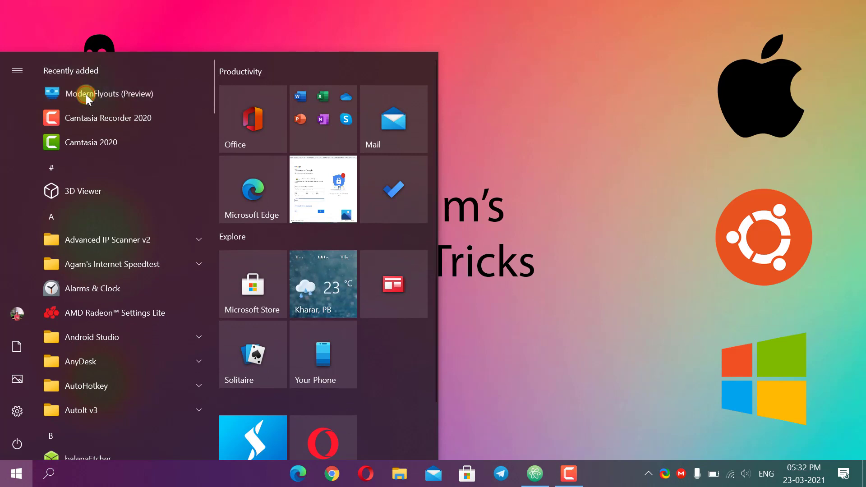
left_click(86, 95)
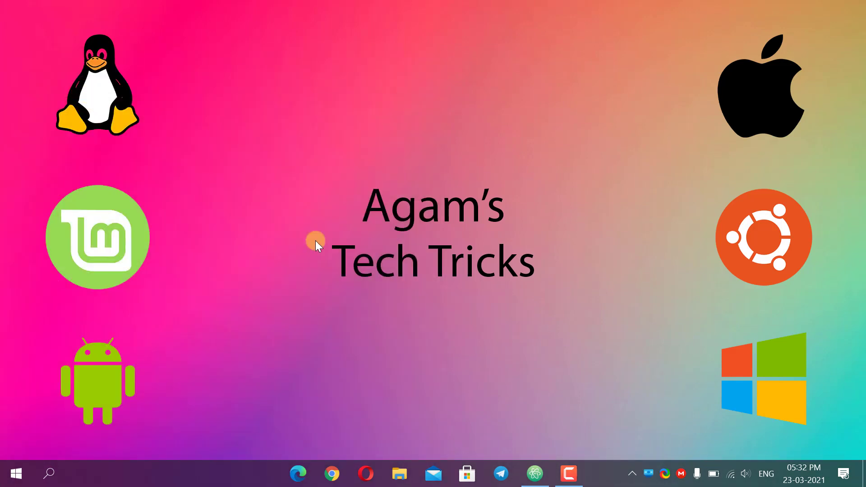
right_click(650, 471)
left_click(678, 432)
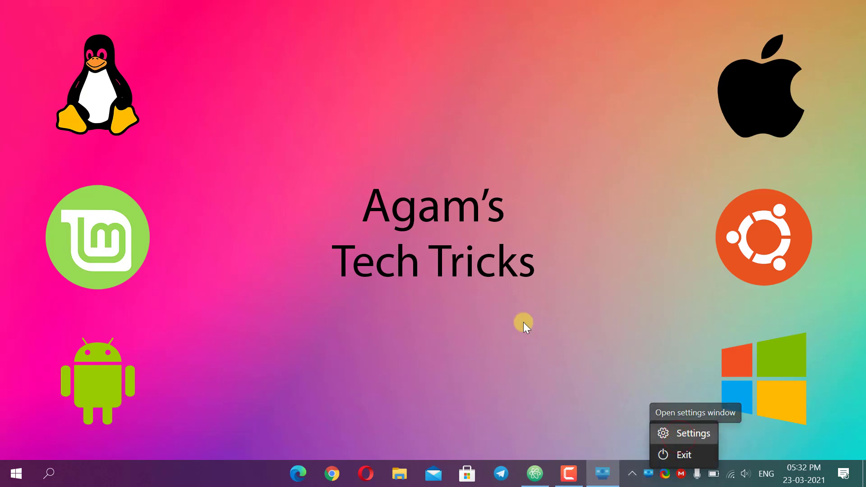
key("XF86AudioLowerVolume")
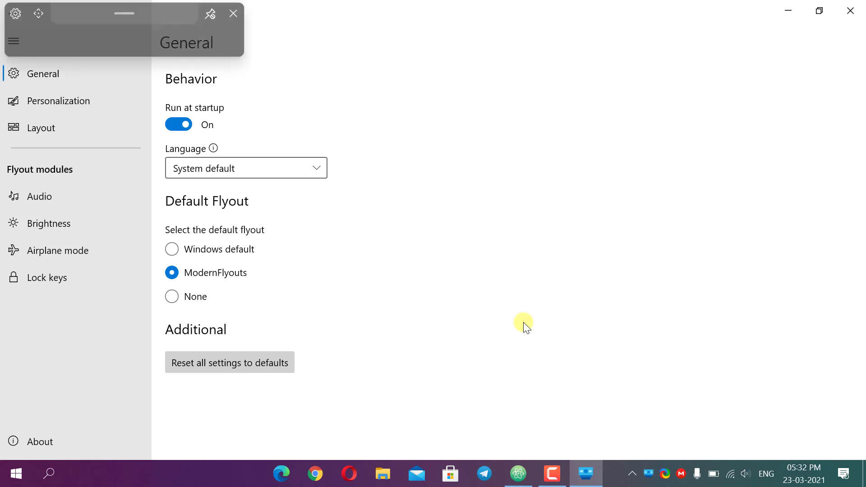
key("XF86AudioLowerVolume")
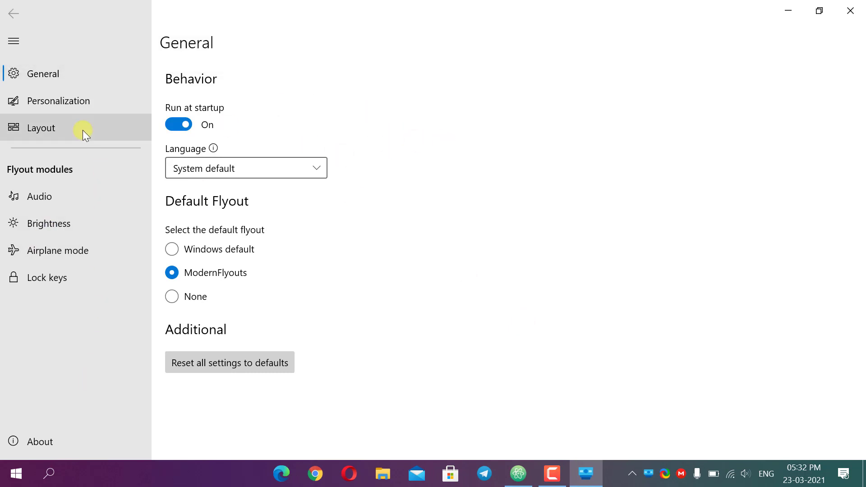
Look through the ModernFlyouts settings pages, including About, Layout, Lock keys and Personalization, finishing on General.
left_click(42, 433)
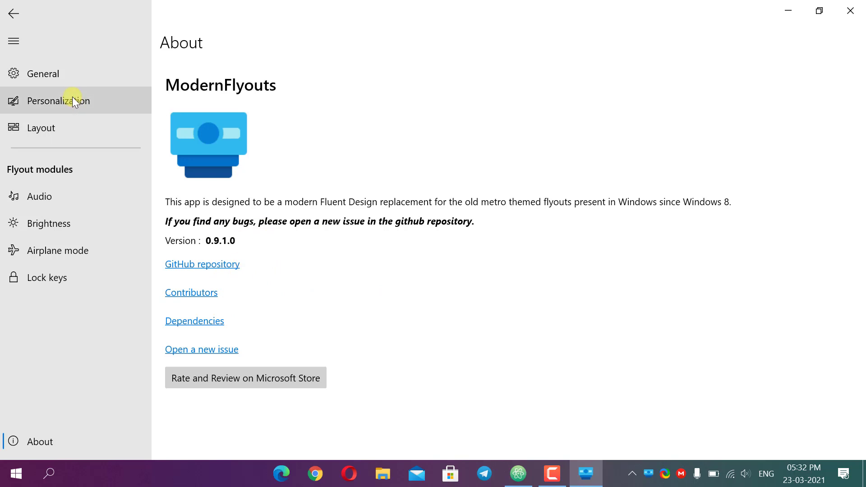
left_click(50, 85)
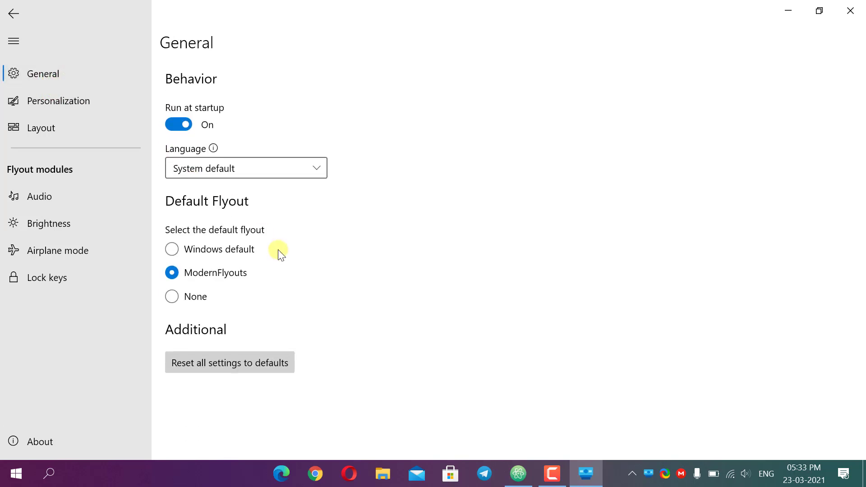
left_click(59, 116)
scroll(338, 335, "down", 1)
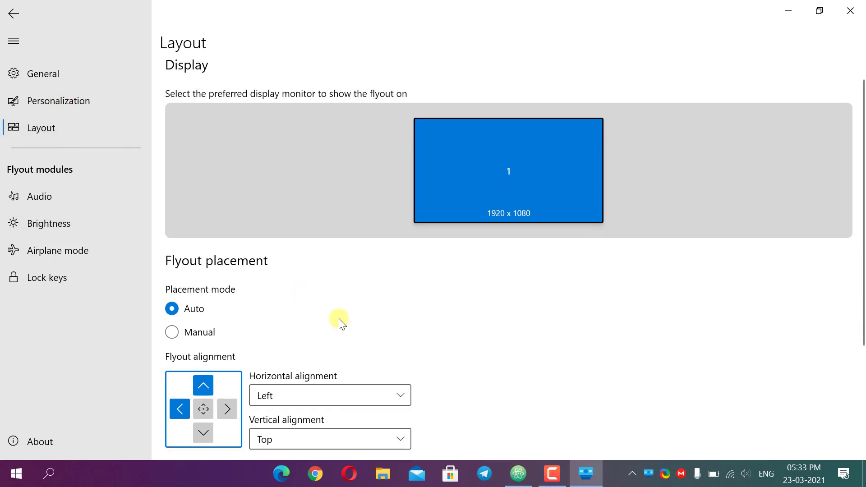
left_click(66, 281)
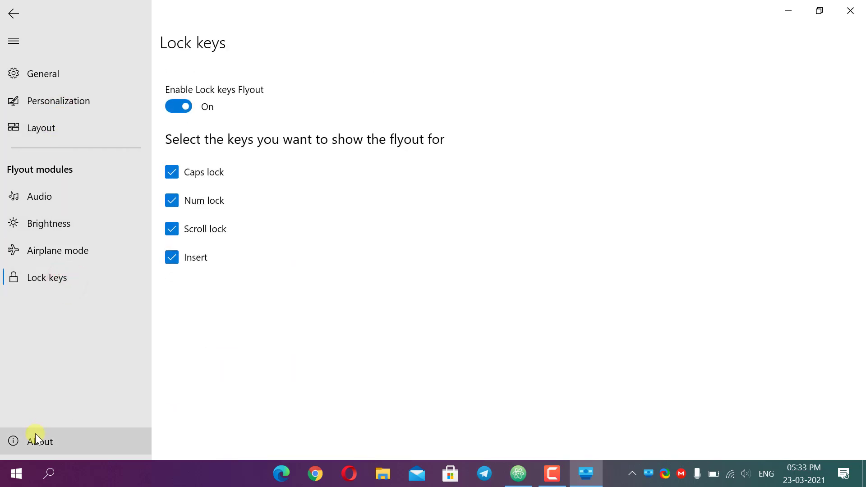
left_click(34, 436)
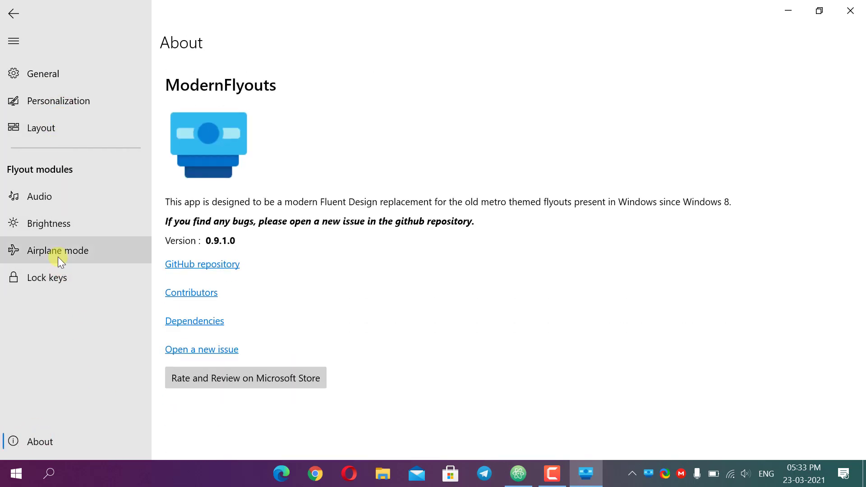
left_click(55, 239)
left_click(61, 205)
left_click(77, 133)
left_click(57, 100)
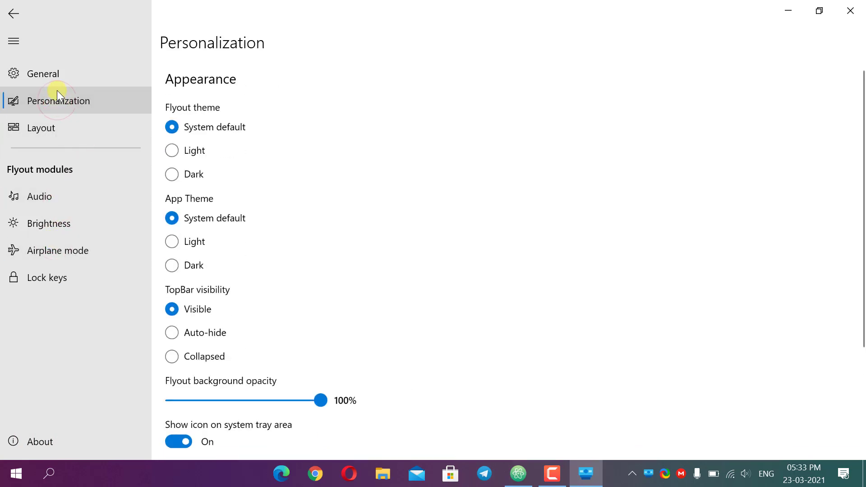
left_click(56, 81)
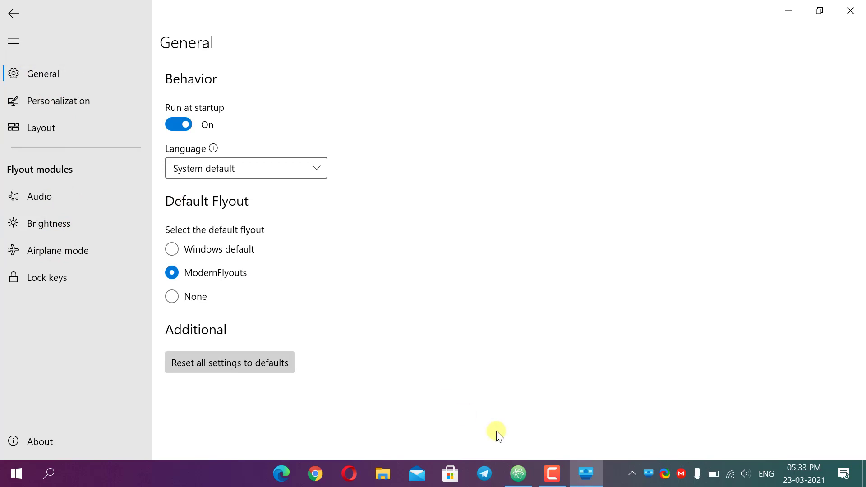